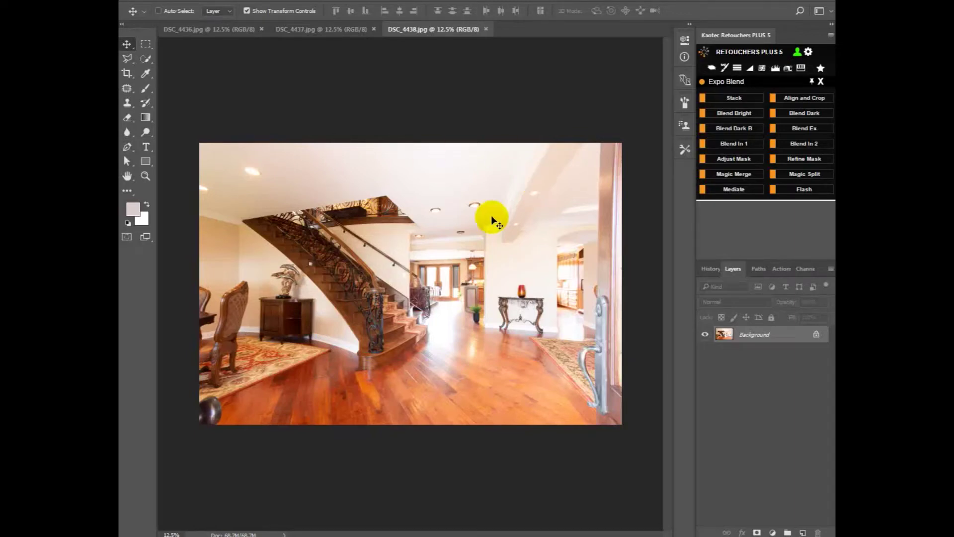
Stack the three open exposures with DSC_4436.jpg as the bottom layer and blend them using Blend In 2.
left_click(738, 99)
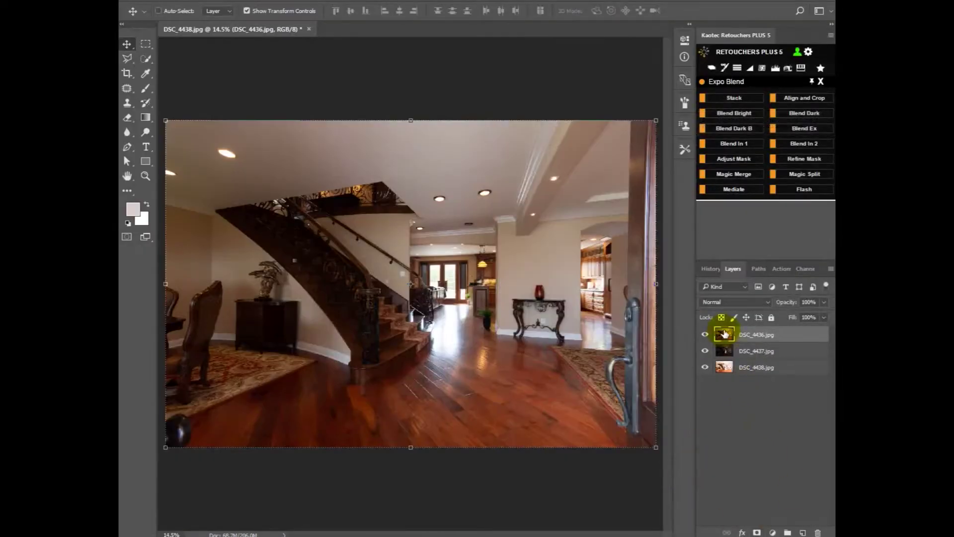
left_click_drag(724, 334, 731, 397)
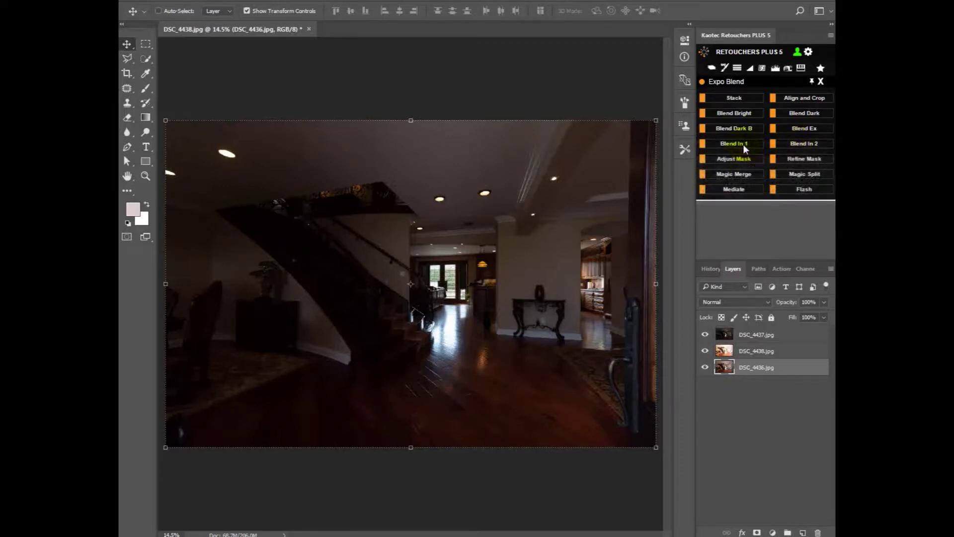
left_click(815, 146)
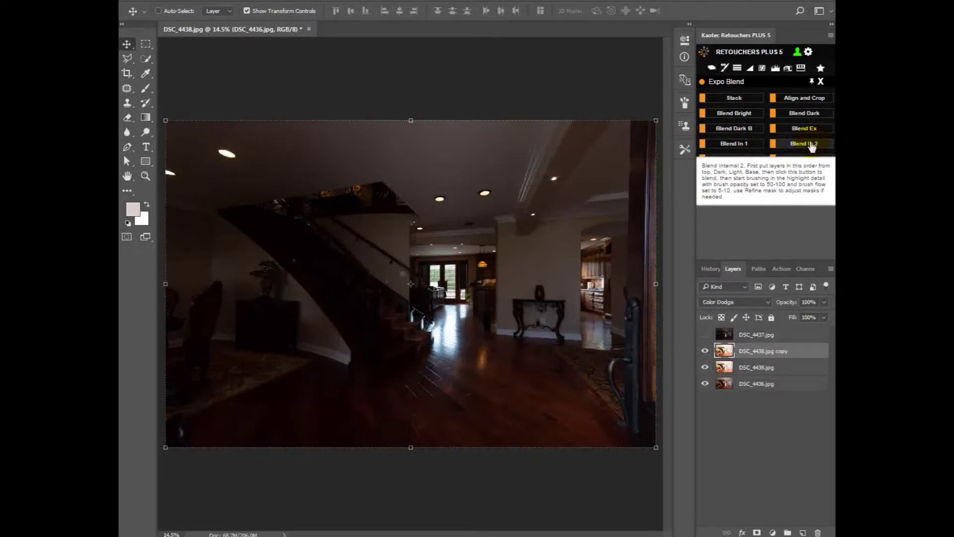
Paint the dark exposure into the French doors' glass on the Dark Blend Brush mask with a white brush at 5% flow.
key("z")
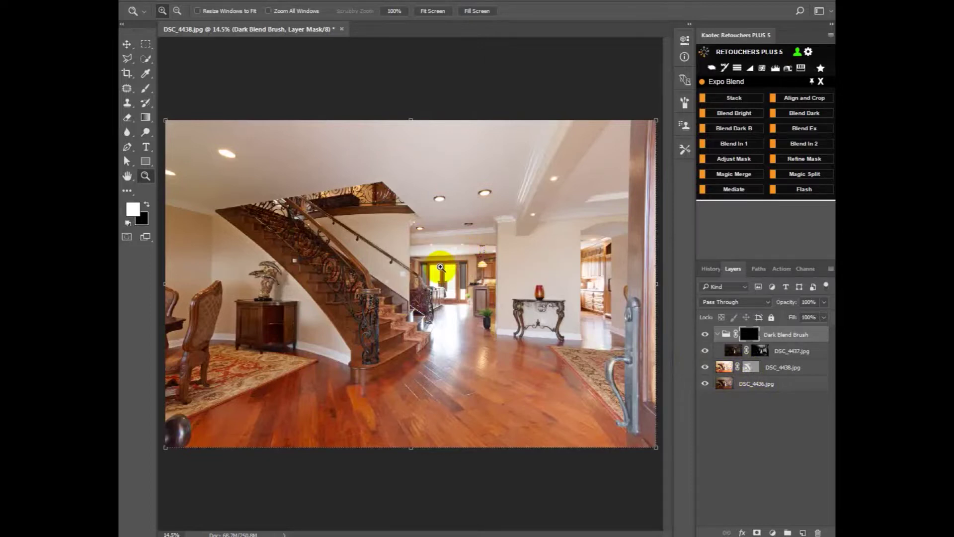
left_click(147, 90)
scroll(450, 271, "up", 6)
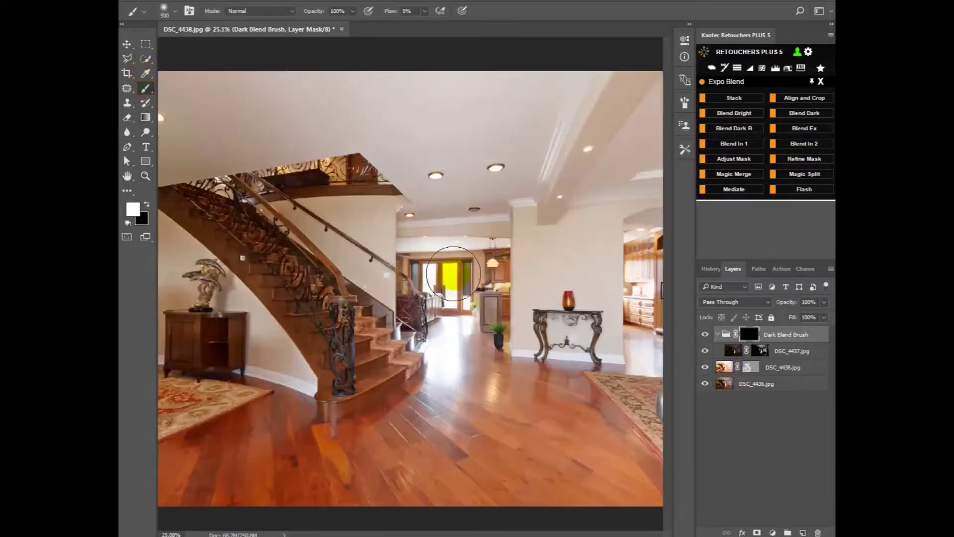
left_click_drag(443, 326, 443, 163)
scroll(443, 163, "up", 2)
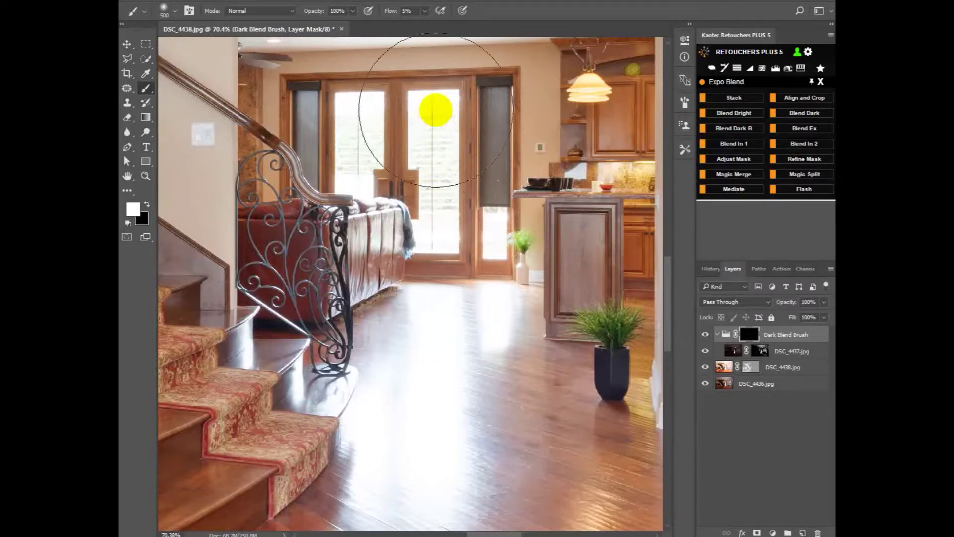
key("bracketleft")
key("bracketleft")
key("bracketleft")
key("bracketleft")
key("bracketleft")
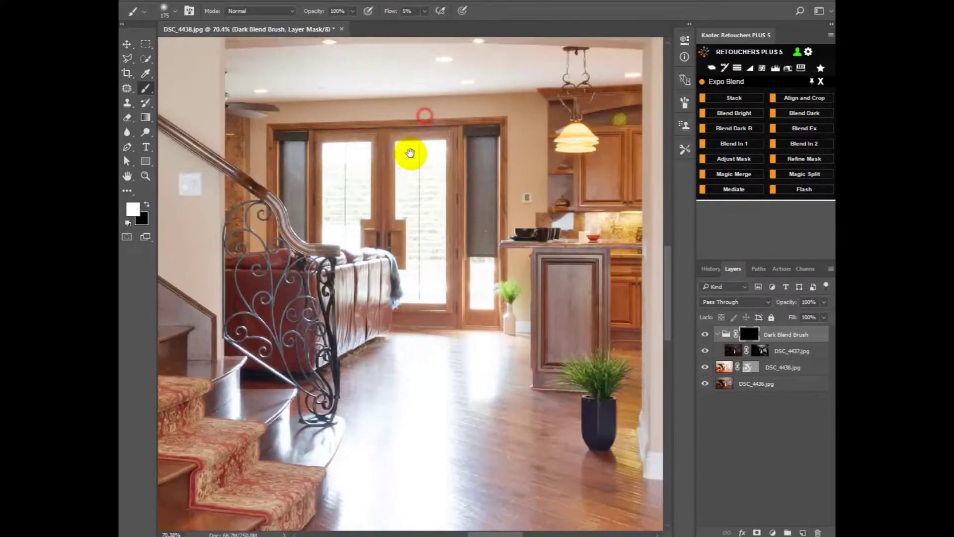
scroll(409, 153, "up", 2)
left_click_drag(389, 94, 402, 98)
key("bracketleft")
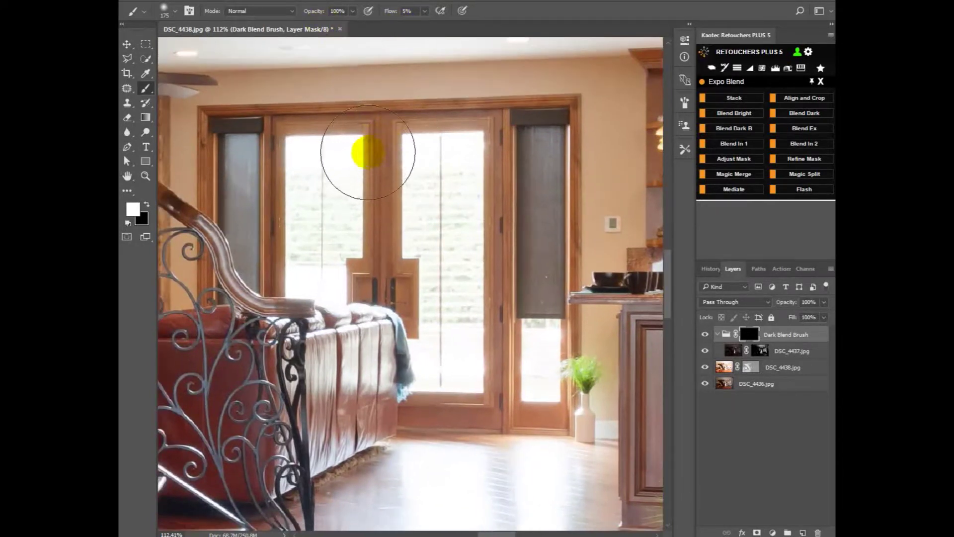
scroll(363, 149, "up", 1)
mouse_move(350, 138)
left_mouse_down()
mouse_move(292, 187)
mouse_move(280, 154)
mouse_move(264, 175)
mouse_move(343, 155)
mouse_move(357, 173)
mouse_move(299, 180)
mouse_move(273, 199)
mouse_move(284, 265)
mouse_move(318, 309)
mouse_move(318, 332)
mouse_move(315, 289)
mouse_move(330, 256)
mouse_move(350, 243)
mouse_move(346, 127)
mouse_move(352, 170)
mouse_move(355, 141)
mouse_move(354, 220)
mouse_move(361, 197)
mouse_move(343, 139)
mouse_move(277, 154)
mouse_move(289, 325)
mouse_move(302, 321)
mouse_move(318, 337)
mouse_move(294, 323)
mouse_move(348, 241)
mouse_move(358, 135)
mouse_move(311, 149)
mouse_move(278, 146)
mouse_move(282, 135)
mouse_move(273, 283)
mouse_move(268, 272)
mouse_move(317, 243)
mouse_move(314, 156)
mouse_move(333, 282)
mouse_move(345, 256)
mouse_move(296, 282)
mouse_move(311, 309)
mouse_move(288, 319)
mouse_move(299, 334)
mouse_move(439, 310)
mouse_move(320, 301)
mouse_move(348, 143)
mouse_move(373, 132)
mouse_move(394, 171)
mouse_move(373, 198)
mouse_move(330, 172)
mouse_move(386, 241)
mouse_move(355, 249)
mouse_move(348, 188)
mouse_move(366, 187)
mouse_move(379, 170)
mouse_move(337, 354)
mouse_move(384, 196)
mouse_move(309, 209)
mouse_move(383, 213)
mouse_move(370, 336)
mouse_move(348, 290)
mouse_move(341, 218)
left_mouse_up()
key("bracketleft")
key("bracketleft")
key("bracketleft")
key("bracketright")
key("bracketright")
key("bracketright")
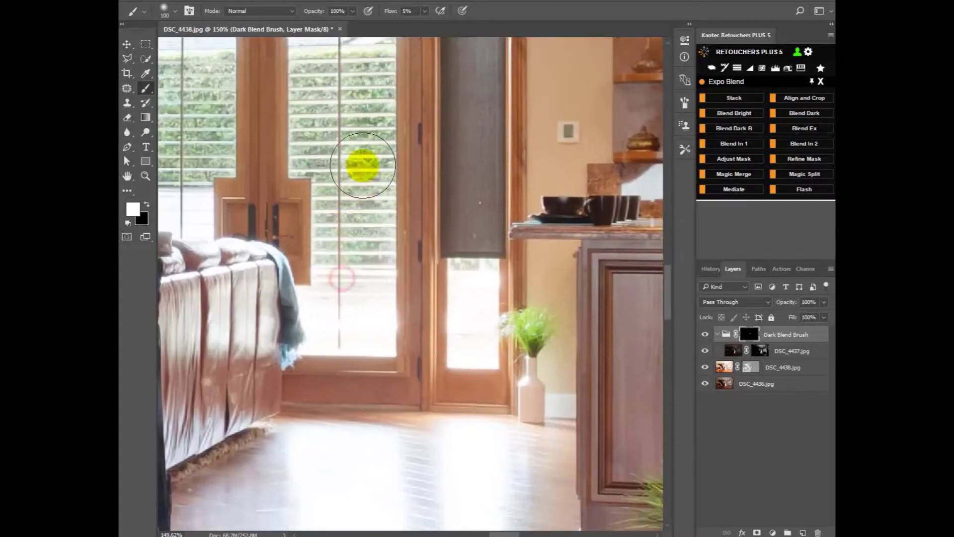
Paint the dark exposure into the right door's lower glass and the narrow side window, reducing the brush to size 50.
mouse_move(363, 166)
left_mouse_down()
mouse_move(387, 248)
mouse_move(395, 186)
mouse_move(391, 259)
mouse_move(350, 280)
mouse_move(319, 222)
mouse_move(326, 283)
mouse_move(341, 274)
mouse_move(351, 282)
mouse_move(314, 286)
mouse_move(334, 288)
mouse_move(304, 178)
mouse_move(293, 179)
mouse_move(344, 252)
mouse_move(385, 282)
mouse_move(386, 316)
mouse_move(373, 321)
mouse_move(388, 323)
mouse_move(342, 293)
mouse_move(342, 323)
mouse_move(315, 293)
mouse_move(322, 316)
mouse_move(373, 323)
mouse_move(380, 294)
mouse_move(327, 295)
mouse_move(329, 324)
mouse_move(381, 323)
mouse_move(384, 314)
mouse_move(383, 339)
mouse_move(403, 346)
mouse_move(326, 348)
mouse_move(340, 364)
mouse_move(412, 354)
mouse_move(342, 349)
mouse_move(322, 301)
mouse_move(309, 304)
mouse_move(321, 312)
mouse_move(307, 293)
mouse_move(320, 356)
mouse_move(307, 350)
mouse_move(318, 368)
mouse_move(320, 304)
left_mouse_up()
key("bracketleft")
key("bracketleft")
key("bracketleft")
key("bracketright")
key("bracketleft")
key("bracketleft")
key("bracketleft")
mouse_move(295, 215)
left_mouse_down()
mouse_move(399, 313)
mouse_move(431, 300)
mouse_move(296, 205)
mouse_move(394, 279)
mouse_move(372, 275)
mouse_move(397, 275)
left_mouse_up()
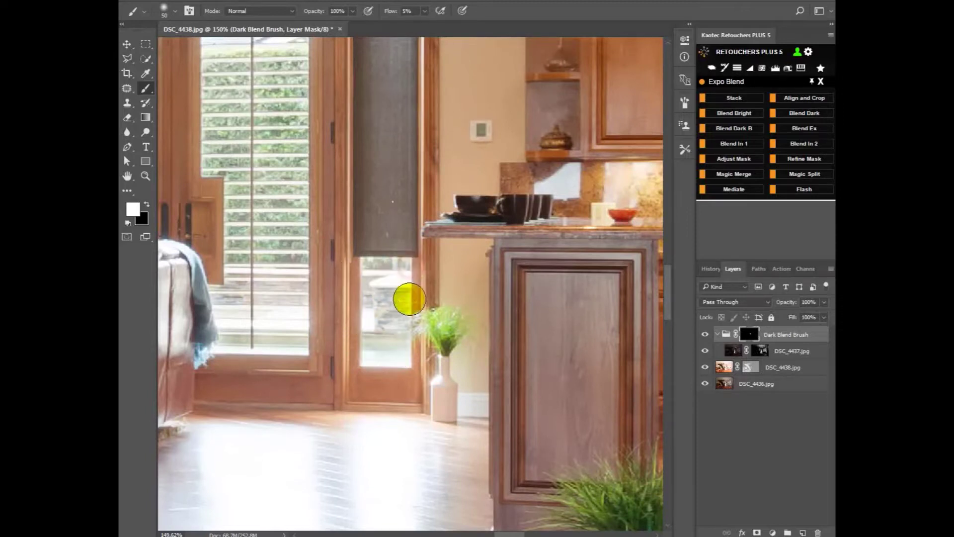
Enlarge the brush to size 400 and paint down the glare on the floor in front of the French doors.
scroll(363, 290, "down", 5)
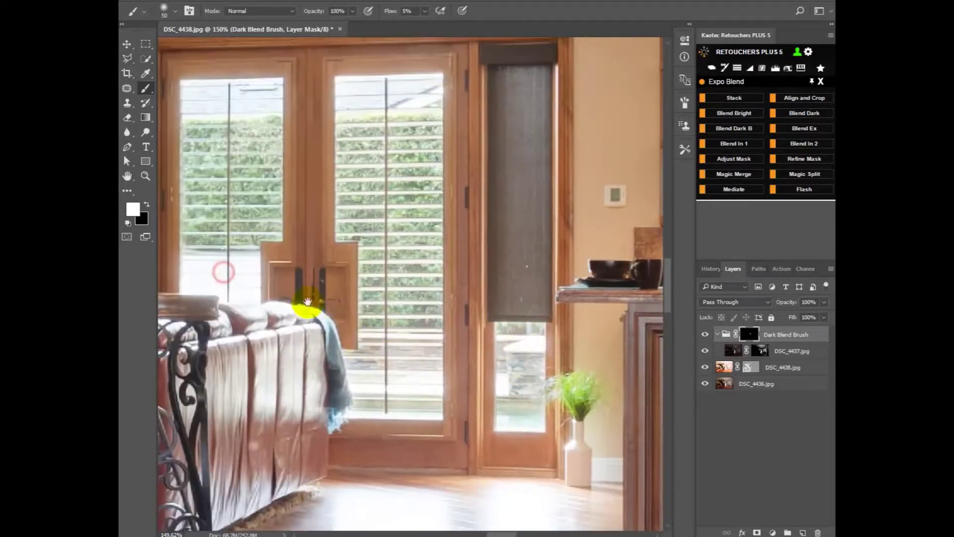
scroll(425, 341, "down", 3)
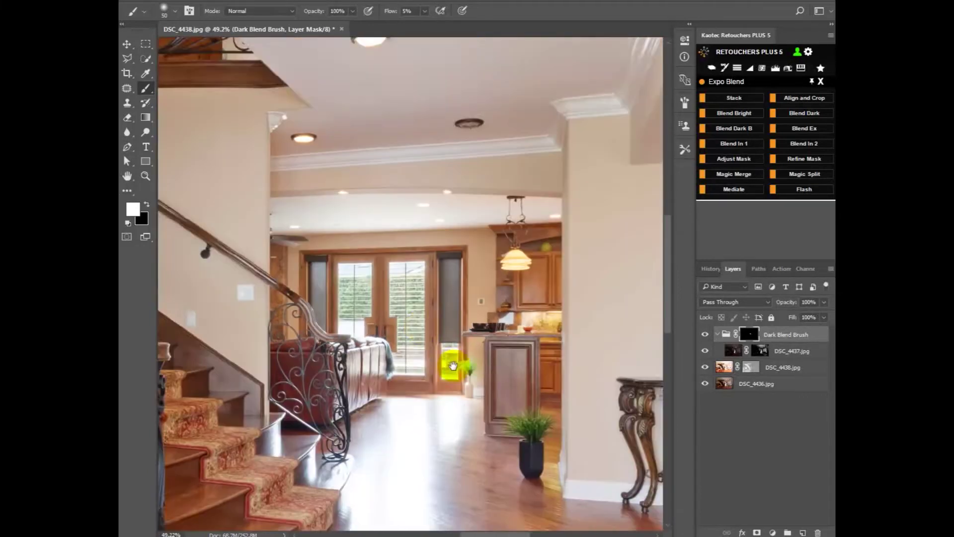
scroll(400, 349, "down", 3)
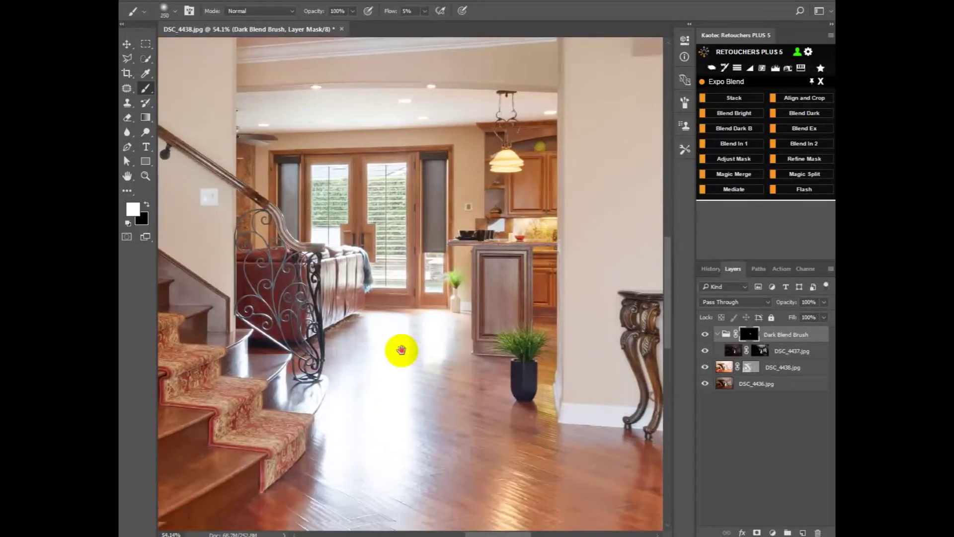
key("bracketright")
key("bracketright")
key("bracketright")
key("bracketright")
key("bracketright")
key("bracketright")
key("bracketright")
key("bracketright")
key("bracketright")
key("bracketright")
key("bracketright")
left_click(443, 270)
left_click(399, 269)
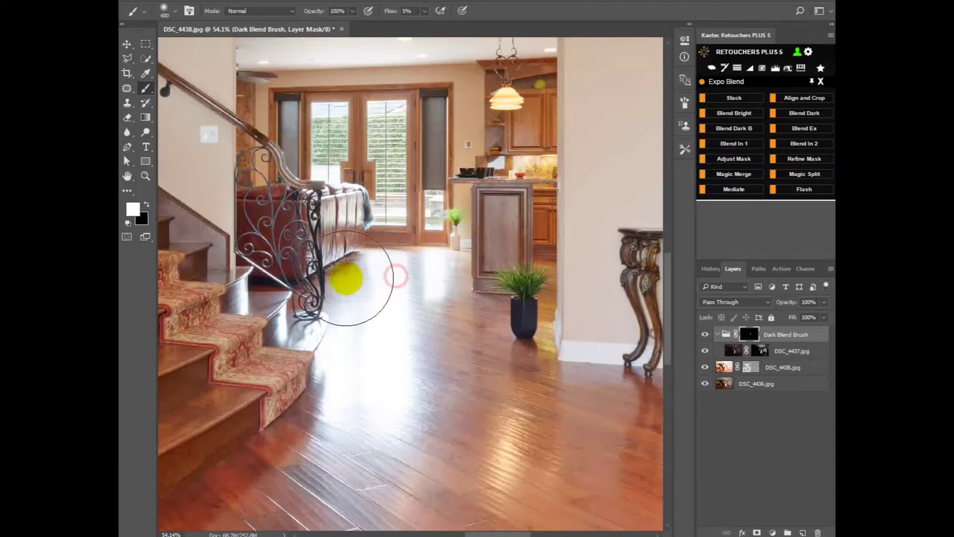
Paint the dark exposure over the bright floor reflections beside the foot of the stairs.
left_click(339, 342)
mouse_move(312, 328)
left_mouse_down()
mouse_move(243, 298)
mouse_move(280, 313)
left_mouse_up()
mouse_move(376, 436)
left_mouse_down()
mouse_move(410, 420)
mouse_move(418, 347)
mouse_move(389, 350)
mouse_move(364, 415)
mouse_move(338, 349)
left_mouse_up()
left_click(356, 445)
left_click_drag(406, 405, 405, 401)
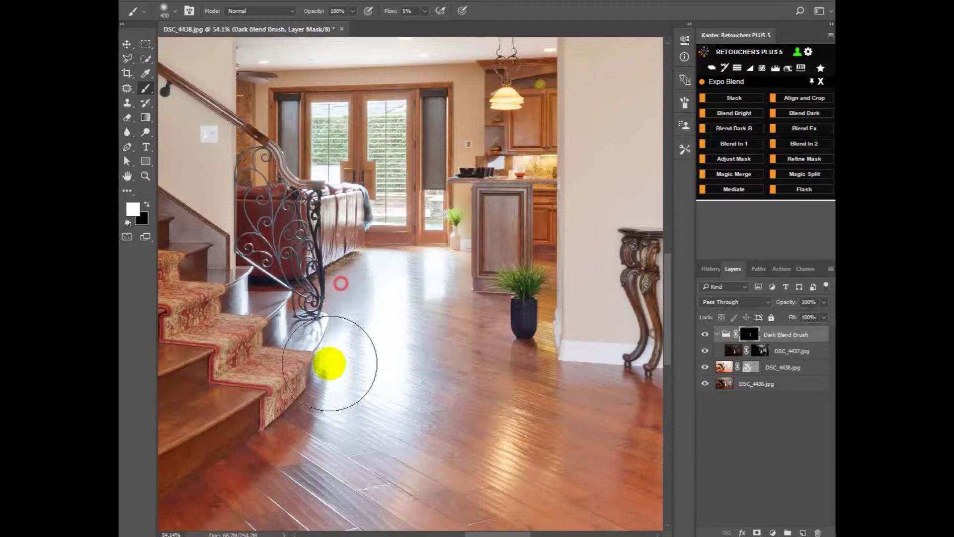
left_click_drag(330, 363, 366, 390)
left_click(373, 443)
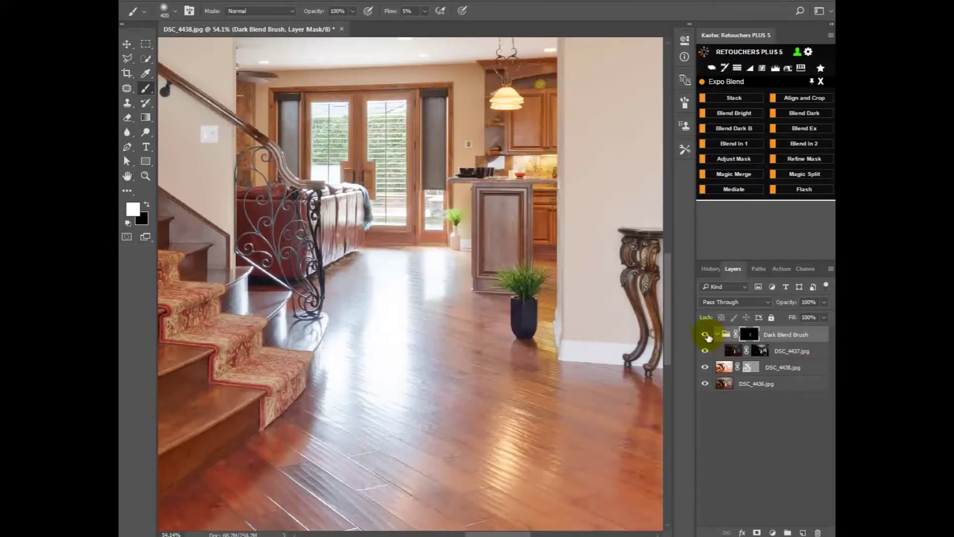
Toggle the Dark Blend Brush group's visibility to compare the image with and without the painted highlights.
left_click(705, 334)
left_click(706, 335)
left_click(705, 334)
left_click(706, 335)
Paint down the floor glare in the kitchen doorway behind the rug and the front door handle.
mouse_move(373, 304)
left_mouse_down()
mouse_move(396, 316)
mouse_move(464, 308)
left_mouse_up()
scroll(464, 309, "down", 3)
left_click_drag(545, 314, 295, 320)
left_click_drag(450, 330, 408, 332)
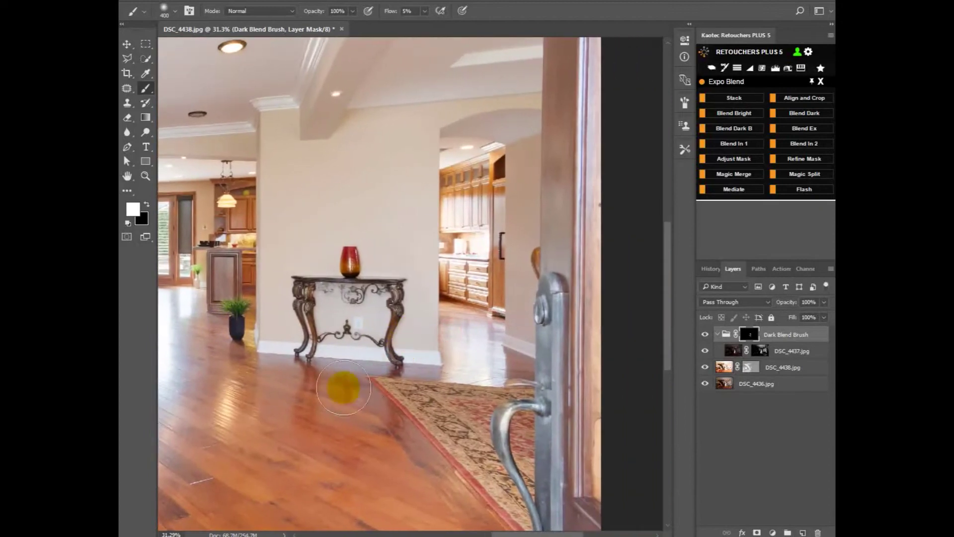
left_click_drag(377, 371, 264, 345)
scroll(390, 326, "up", 4)
left_click_drag(390, 325, 340, 325)
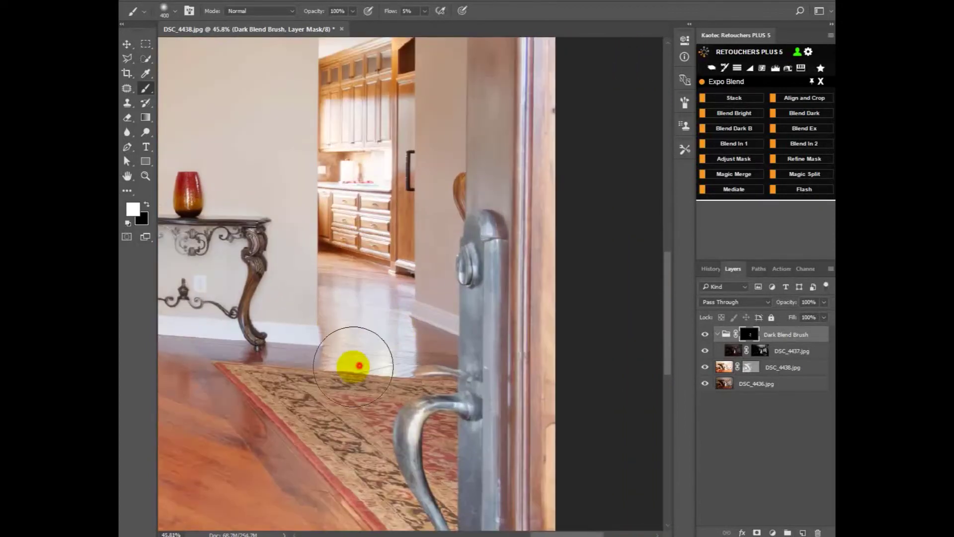
mouse_move(345, 379)
left_mouse_down()
mouse_move(435, 426)
mouse_move(369, 340)
left_mouse_up()
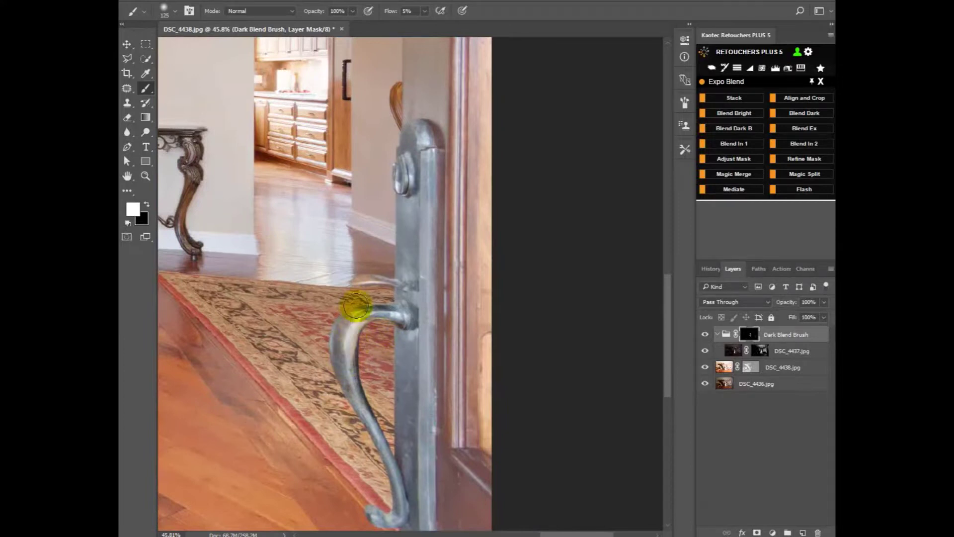
Paint the dark exposure over the kitchen counter and backsplash seen through the archway, starting with a size 175 brush.
scroll(362, 234, "up", 5)
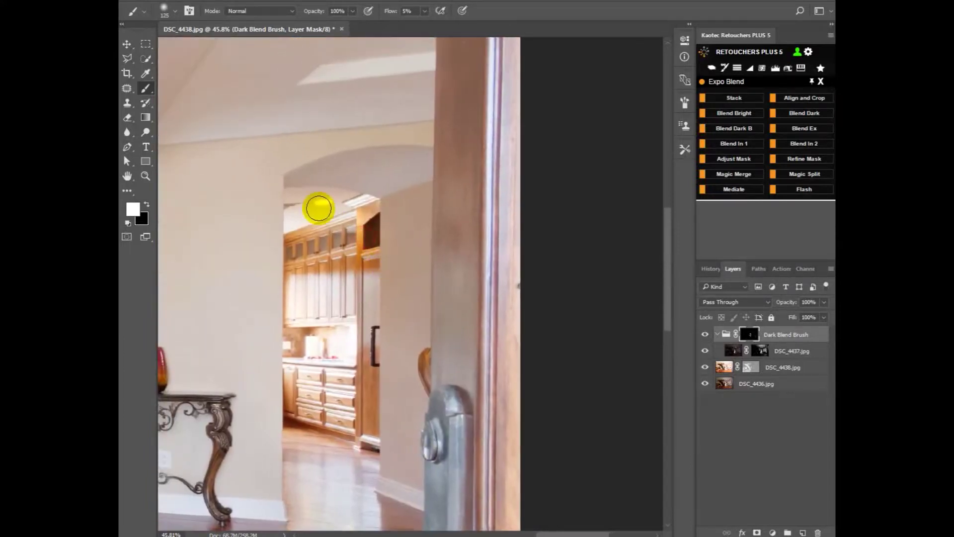
scroll(354, 307, "down", 1)
scroll(375, 258, "down", 1)
key("bracketright")
key("bracketright")
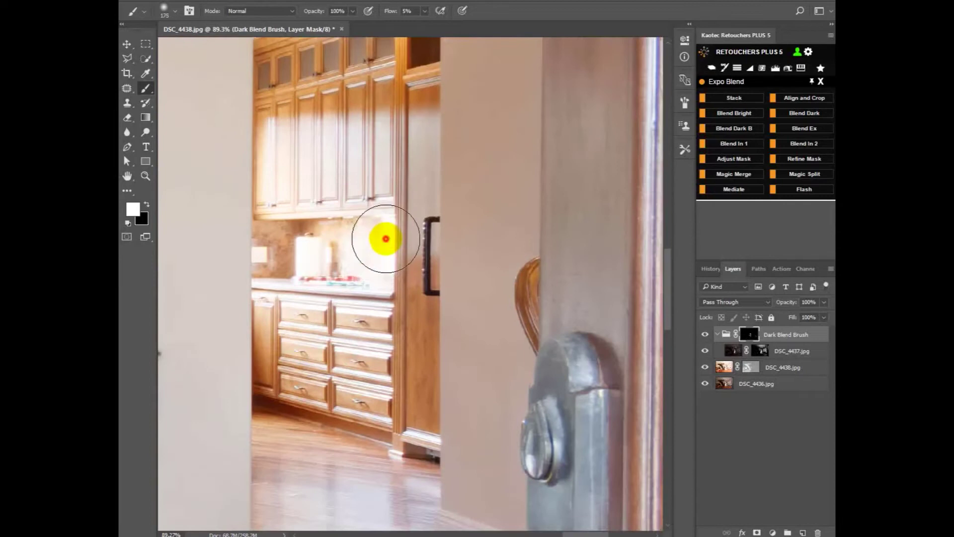
mouse_move(380, 255)
left_mouse_down()
mouse_move(336, 239)
mouse_move(332, 265)
mouse_move(286, 261)
mouse_move(296, 263)
mouse_move(276, 248)
mouse_move(299, 236)
mouse_move(280, 263)
mouse_move(267, 252)
mouse_move(312, 311)
mouse_move(295, 291)
mouse_move(293, 317)
mouse_move(361, 393)
mouse_move(358, 325)
mouse_move(345, 342)
mouse_move(284, 317)
mouse_move(351, 400)
mouse_move(347, 284)
mouse_move(285, 244)
mouse_move(283, 300)
mouse_move(296, 275)
left_mouse_up()
Paint down the highlights on the upper kitchen cabinets, enlarging the brush to size 250 for the final dabs.
scroll(345, 174, "up", 2)
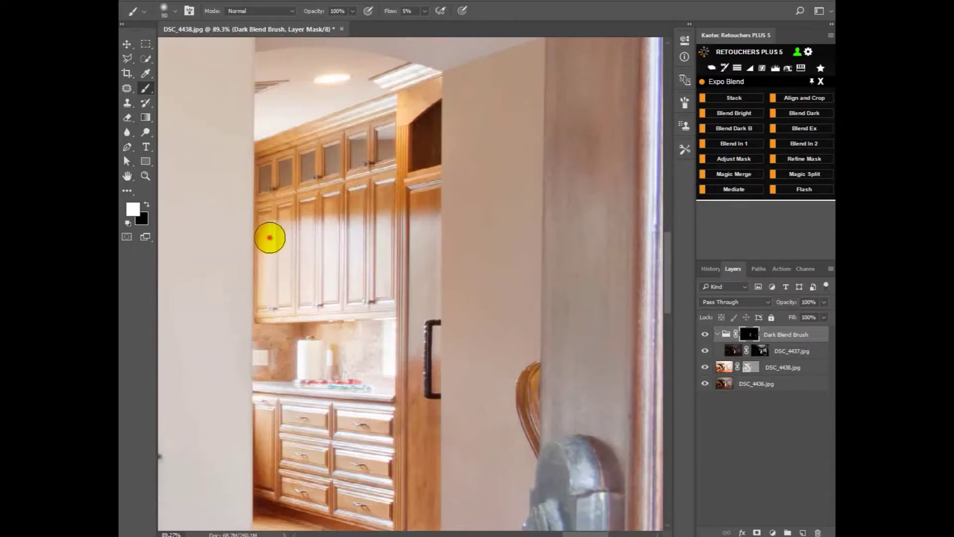
key("bracketright")
mouse_move(286, 317)
left_mouse_down()
mouse_move(376, 317)
mouse_move(333, 315)
left_mouse_up()
left_click_drag(392, 305, 363, 307)
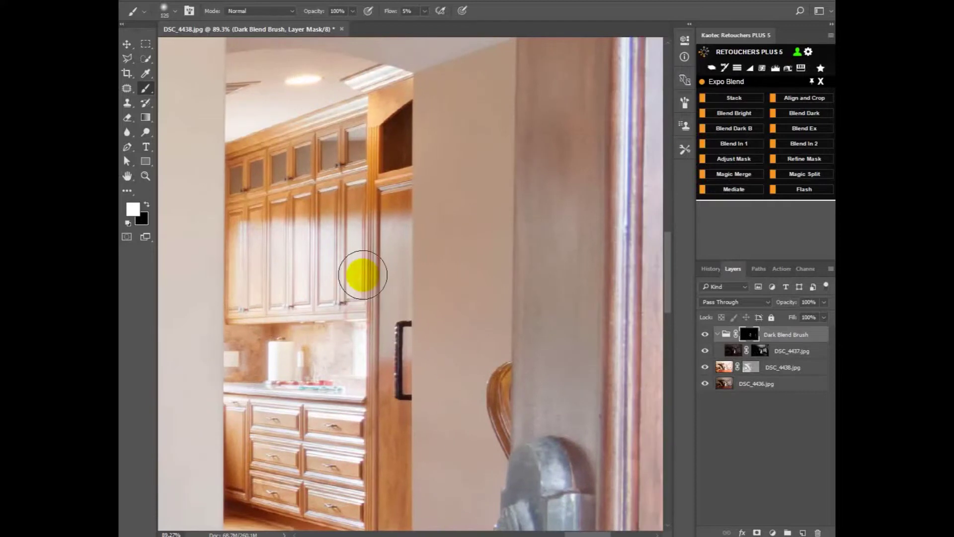
key("bracketright")
key("bracketright")
key("bracketright")
key("bracketright")
left_click(295, 277)
left_click(296, 230)
scroll(404, 255, "down", 3)
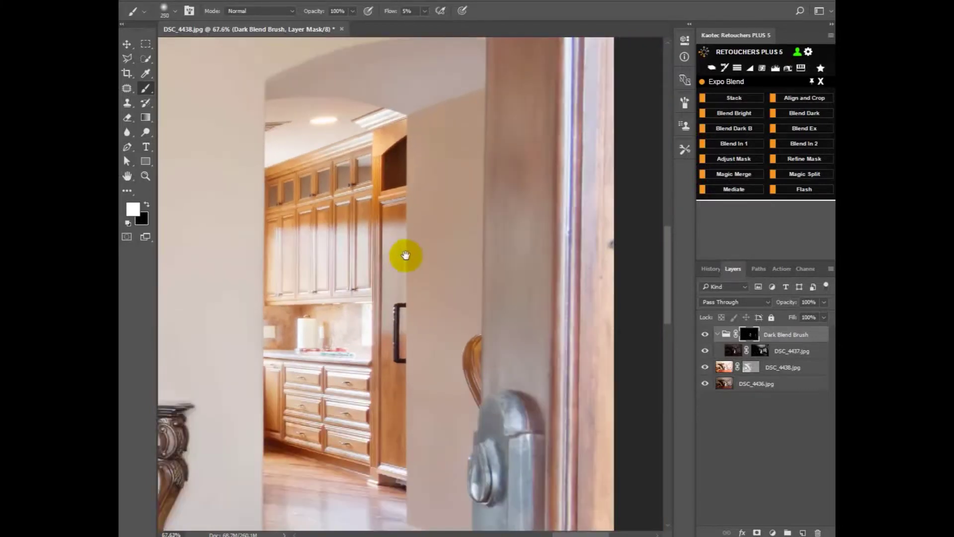
Paint the dark exposure into the kitchen's recessed ceiling light with a size 20 brush and clean its edge with black.
left_click_drag(405, 255, 375, 256)
scroll(375, 258, "down", 2)
left_click_drag(292, 251, 324, 322)
scroll(428, 204, "up", 3)
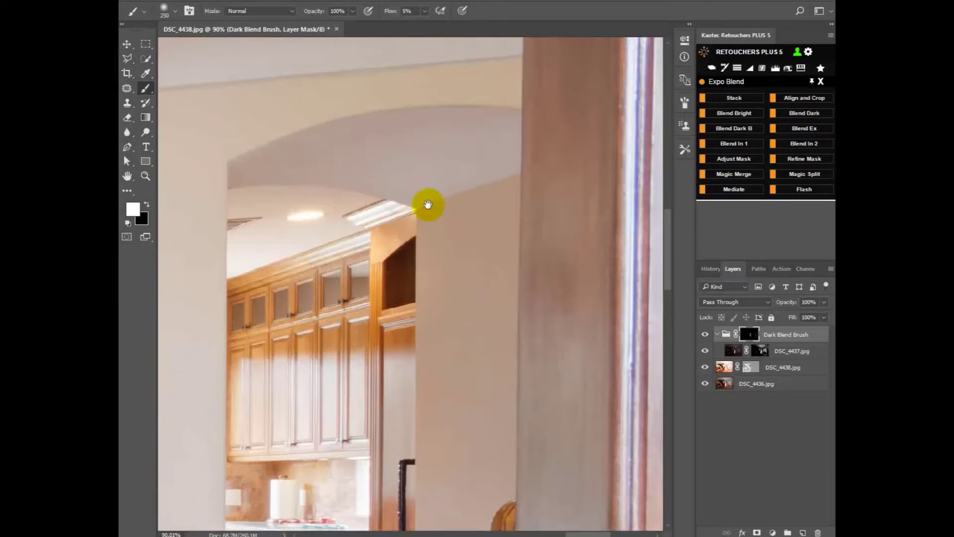
scroll(315, 238, "up", 2)
key("bracketleft")
key("bracketleft")
key("bracketleft")
key("bracketleft")
key("bracketleft")
key("bracketleft")
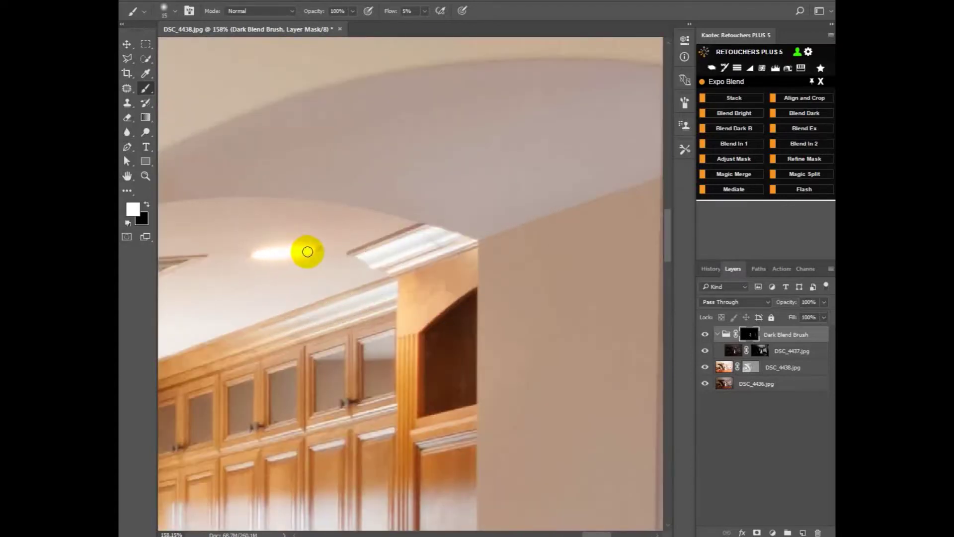
scroll(307, 252, "up", 3)
key("bracketright")
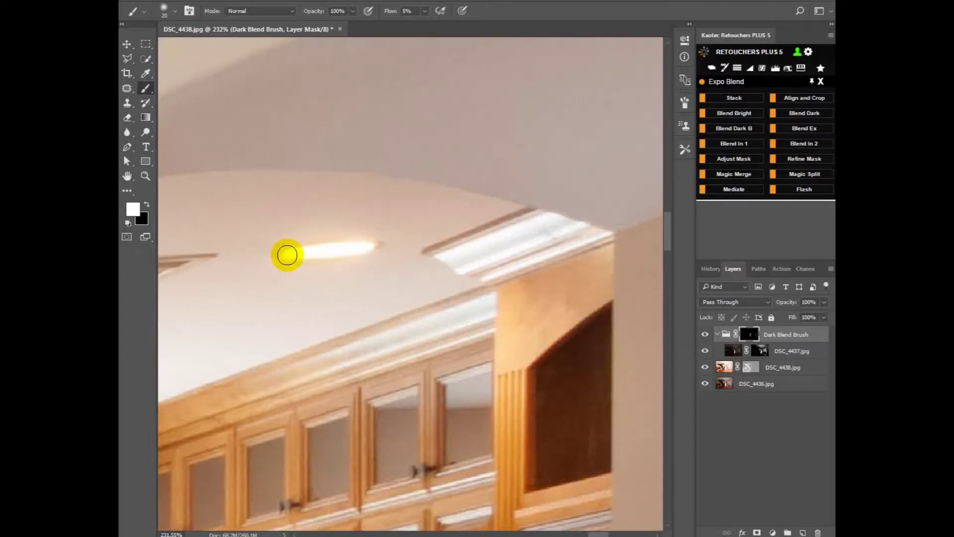
left_click_drag(373, 247, 356, 247)
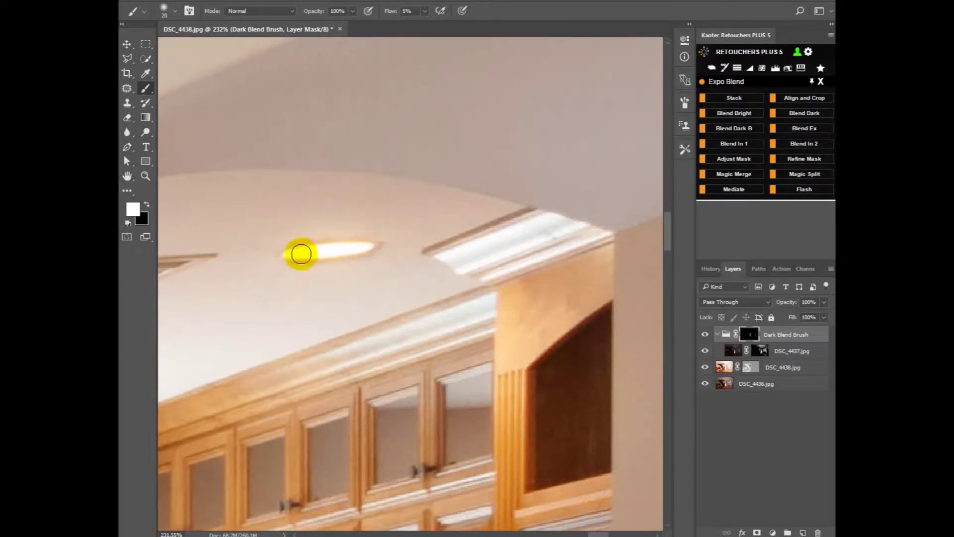
mouse_move(276, 254)
left_mouse_down()
mouse_move(349, 248)
mouse_move(277, 247)
mouse_move(378, 235)
mouse_move(337, 266)
mouse_move(260, 262)
mouse_move(346, 259)
left_mouse_up()
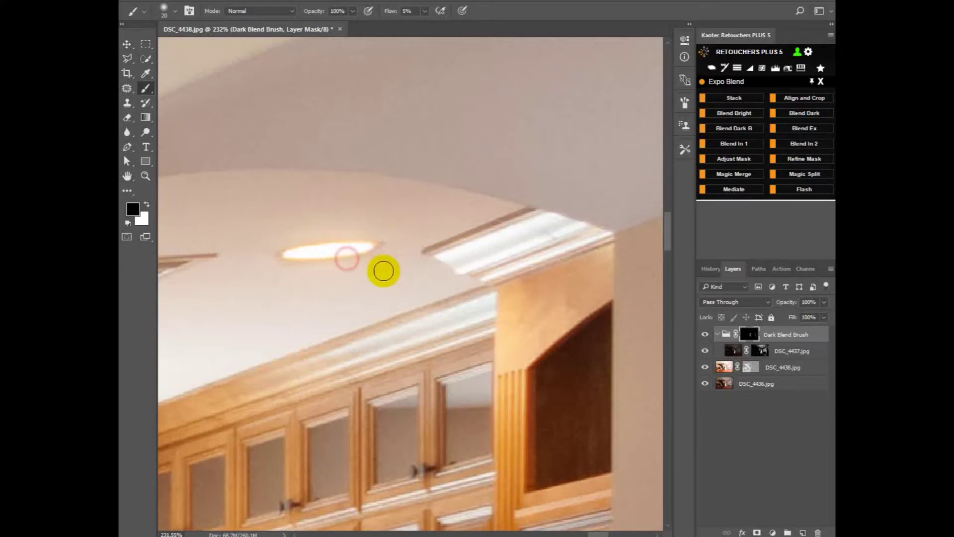
Switch back to white and brush over the far room's ceiling above the French doors at size 200.
scroll(375, 247, "down", 10)
mouse_move(433, 271)
left_mouse_down()
mouse_move(465, 201)
mouse_move(549, 188)
mouse_move(431, 207)
mouse_move(421, 185)
mouse_move(440, 193)
mouse_move(418, 189)
mouse_move(463, 208)
left_mouse_up()
key("x")
left_click_drag(336, 247, 604, 263)
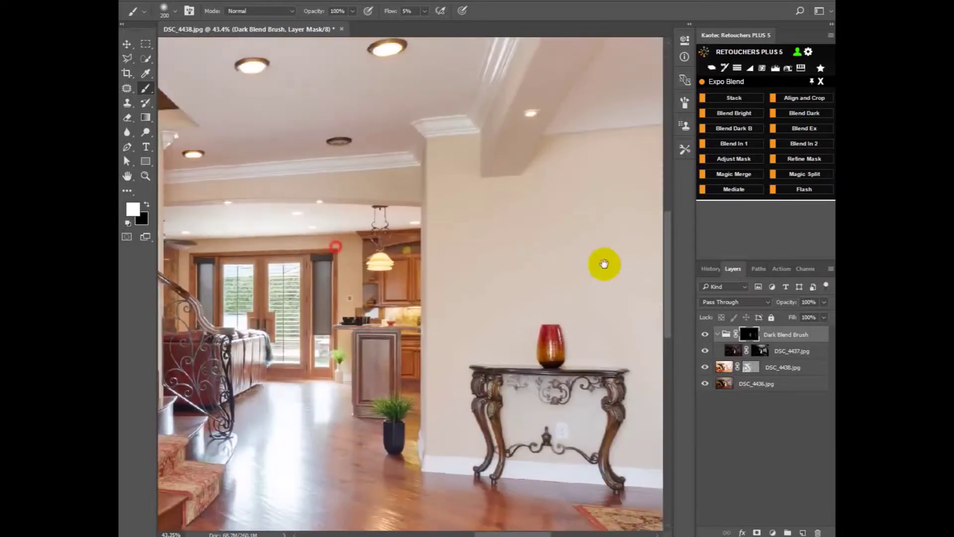
left_click_drag(387, 254, 507, 256)
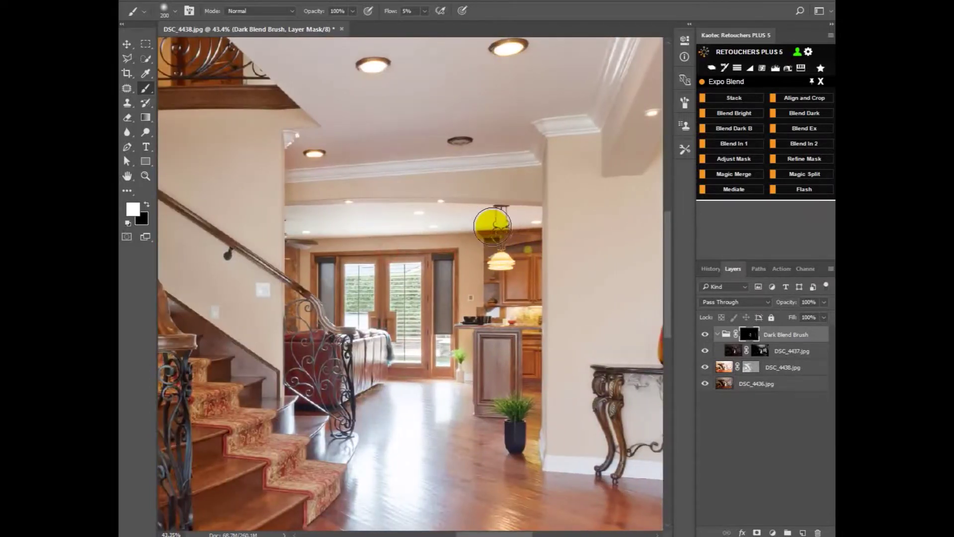
mouse_move(431, 220)
left_mouse_down()
mouse_move(296, 224)
mouse_move(420, 243)
left_mouse_up()
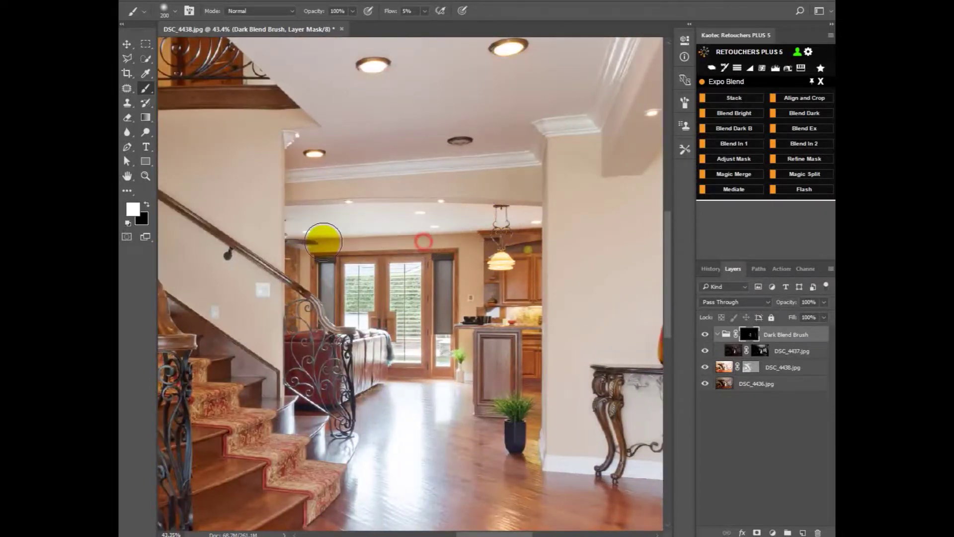
Paint the dark exposure into the foyer ceiling light nearest the beam with a size 30 brush.
scroll(519, 220, "down", 4)
left_click_drag(518, 220, 422, 269)
scroll(486, 192, "up", 8)
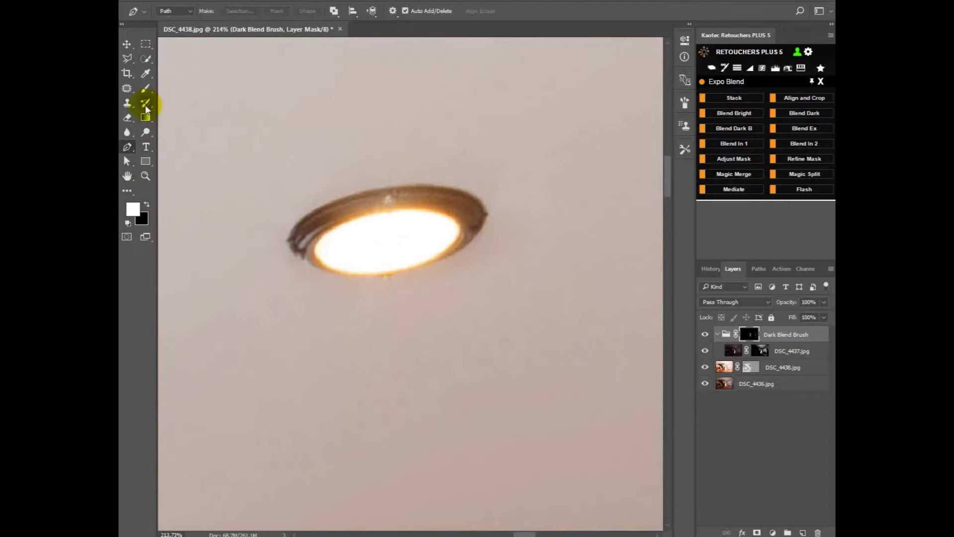
left_click(145, 89)
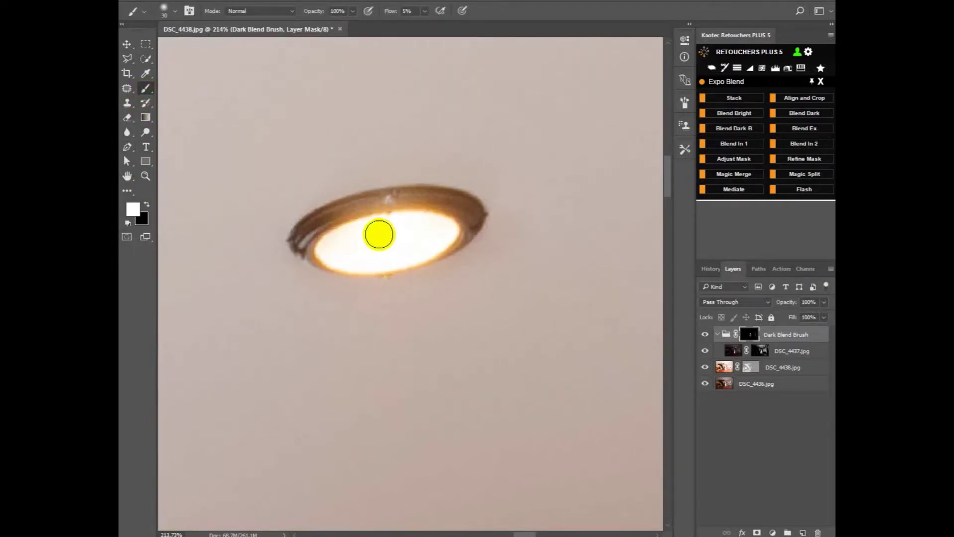
mouse_move(363, 241)
left_mouse_down()
mouse_move(387, 252)
mouse_move(437, 226)
mouse_move(405, 247)
mouse_move(351, 243)
mouse_move(428, 233)
left_mouse_up()
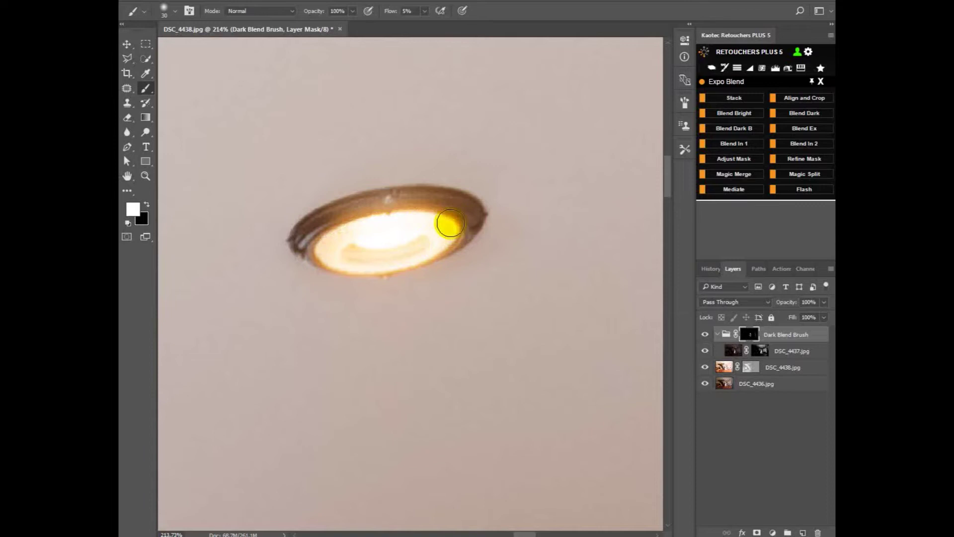
Paint the dark exposure into the neighbouring foyer ceiling light, closer to the stair opening, at brush size 30.
scroll(450, 228, "down", 5)
left_click_drag(393, 343, 464, 151)
left_click_drag(302, 258, 437, 422)
left_click_drag(475, 286, 480, 310)
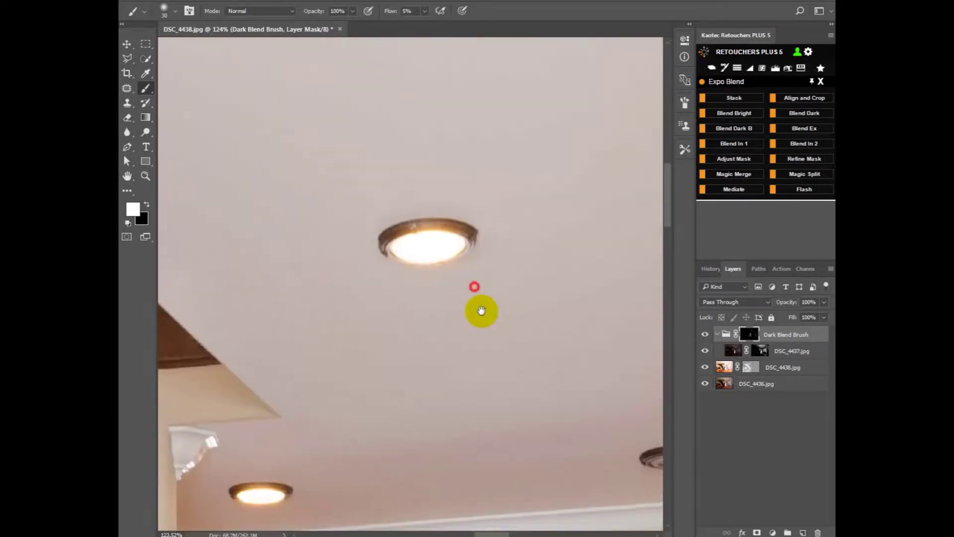
scroll(432, 247, "up", 8)
scroll(429, 242, "up", 1)
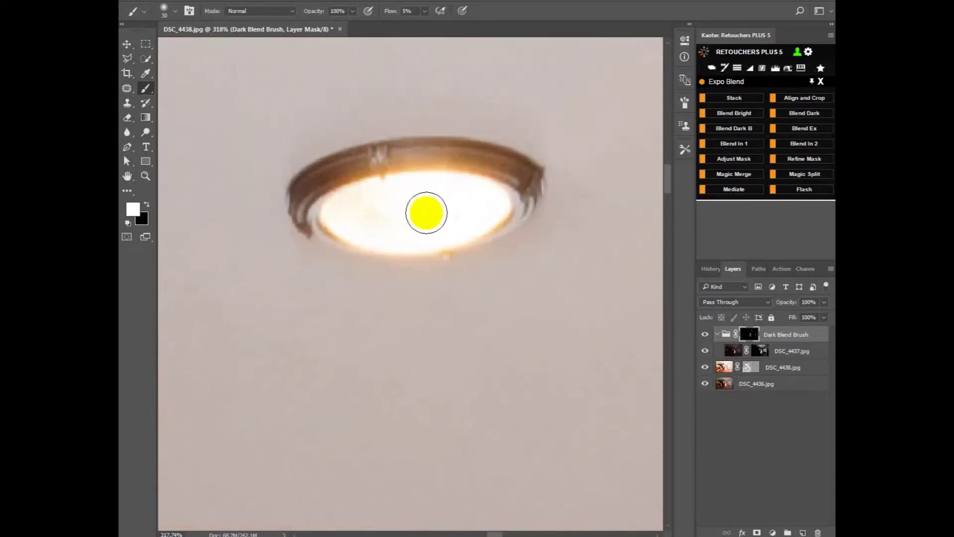
mouse_move(320, 218)
left_mouse_down()
mouse_move(450, 233)
mouse_move(504, 202)
mouse_move(476, 221)
mouse_move(458, 208)
mouse_move(478, 188)
mouse_move(427, 201)
mouse_move(456, 188)
mouse_move(380, 188)
mouse_move(410, 210)
mouse_move(471, 211)
mouse_move(376, 215)
left_mouse_up()
Brush the dark exposure into the small recessed light beside the wall corner near the crown moulding.
scroll(376, 215, "down", 5)
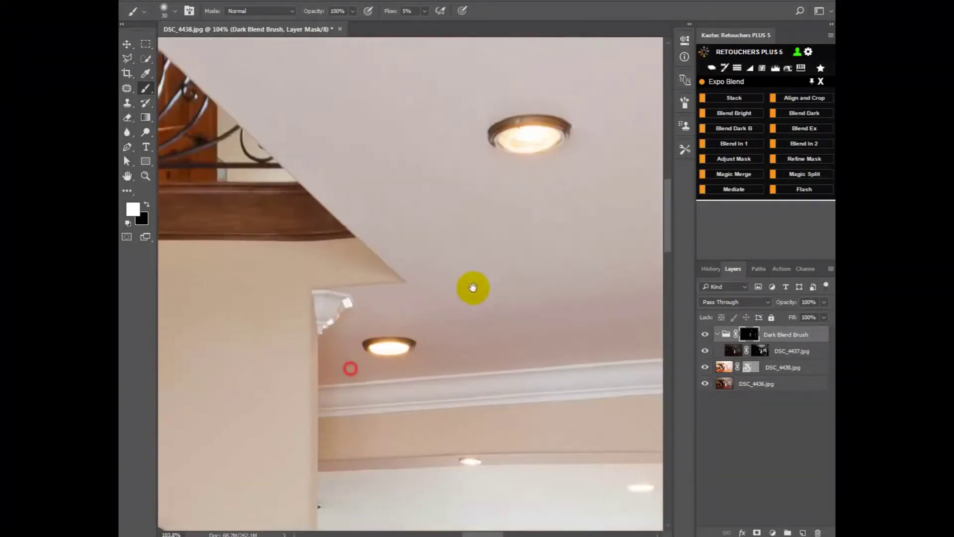
scroll(365, 371, "up", 3)
scroll(365, 371, "up", 4)
mouse_move(363, 377)
left_mouse_down()
mouse_move(409, 300)
mouse_move(379, 296)
mouse_move(422, 292)
mouse_move(367, 292)
mouse_move(441, 288)
left_mouse_up()
scroll(432, 286, "down", 4)
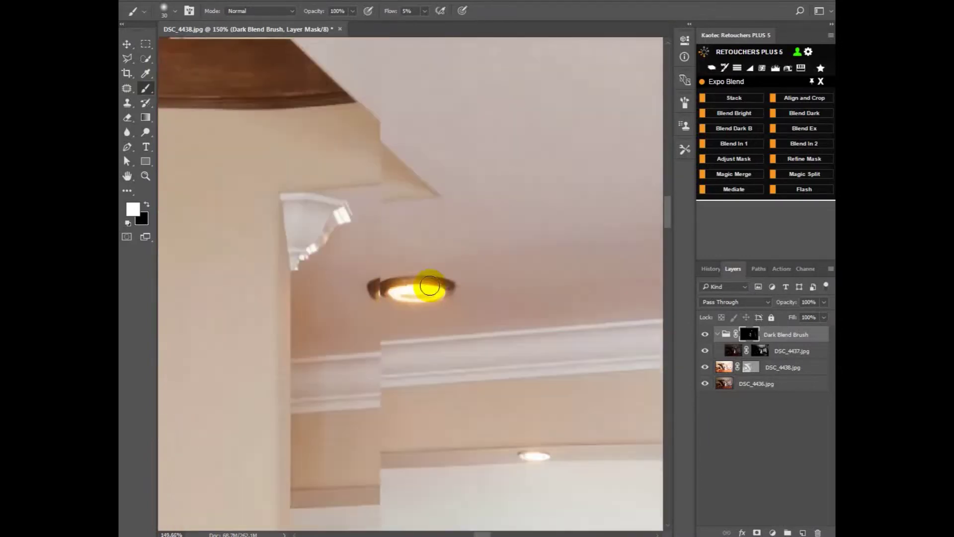
left_click_drag(512, 291, 290, 308)
left_click_drag(509, 260, 355, 292)
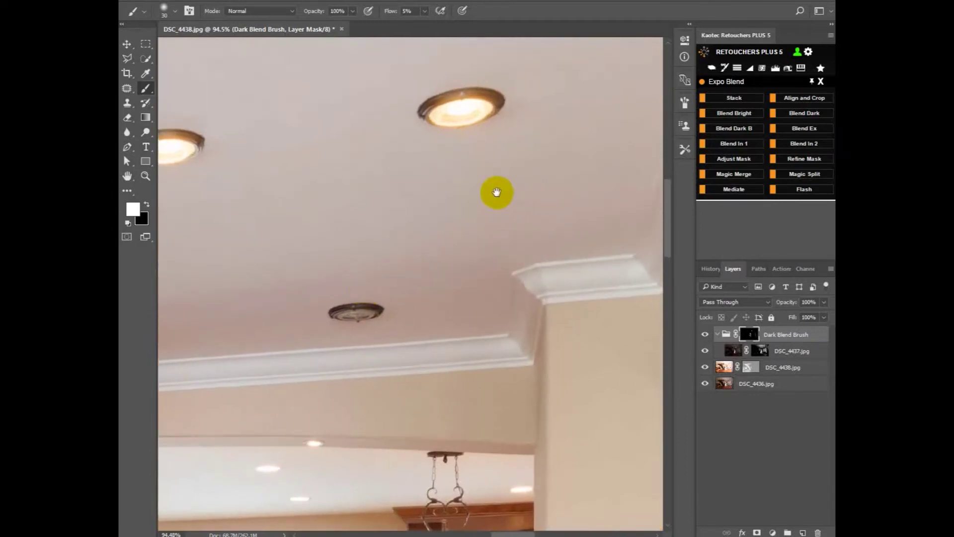
left_click_drag(497, 193, 493, 213)
Paint the dark exposure into the large ceiling light above the dining area, enlarging the brush to size 45.
scroll(492, 214, "down", 2)
scroll(492, 213, "down", 1)
scroll(541, 174, "down", 2)
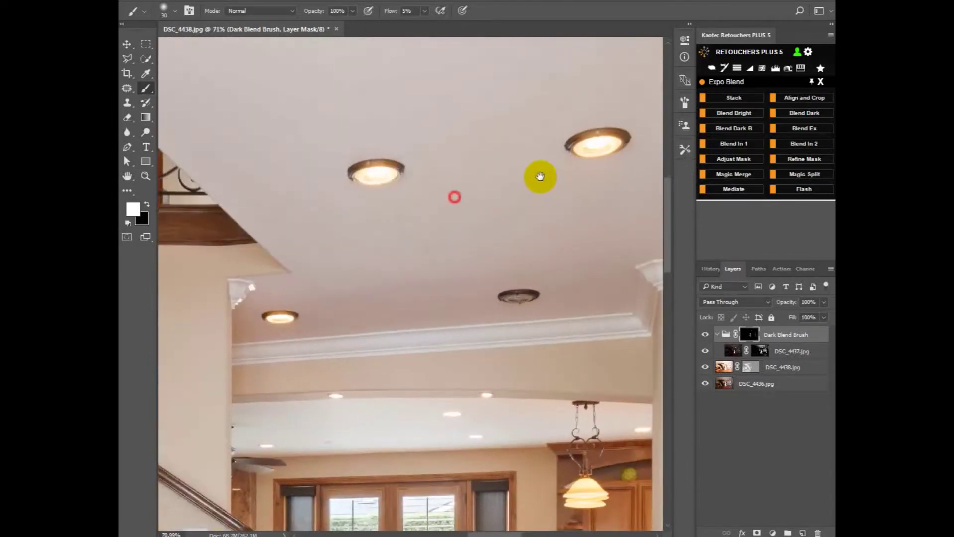
scroll(492, 199, "down", 4)
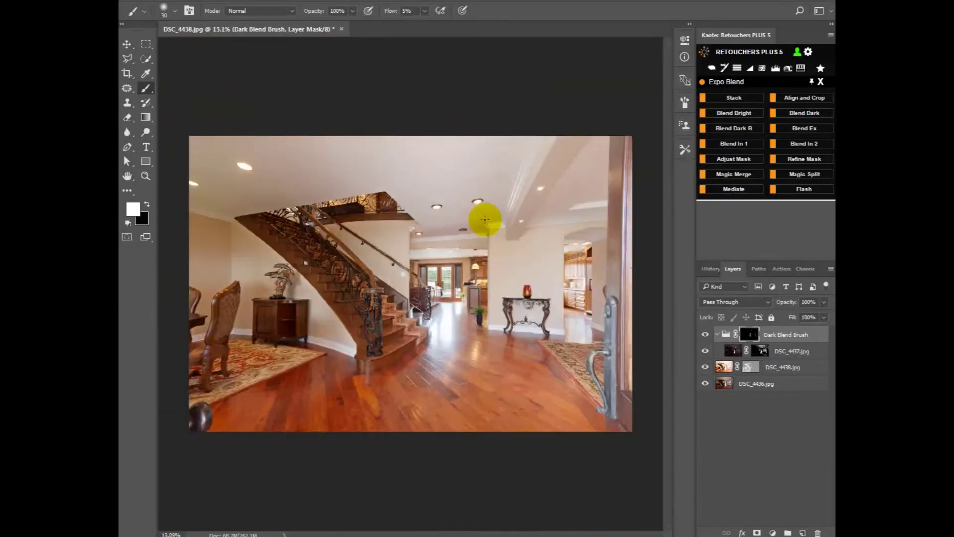
scroll(485, 221, "up", 2)
left_click_drag(351, 207, 483, 210)
scroll(332, 163, "up", 8)
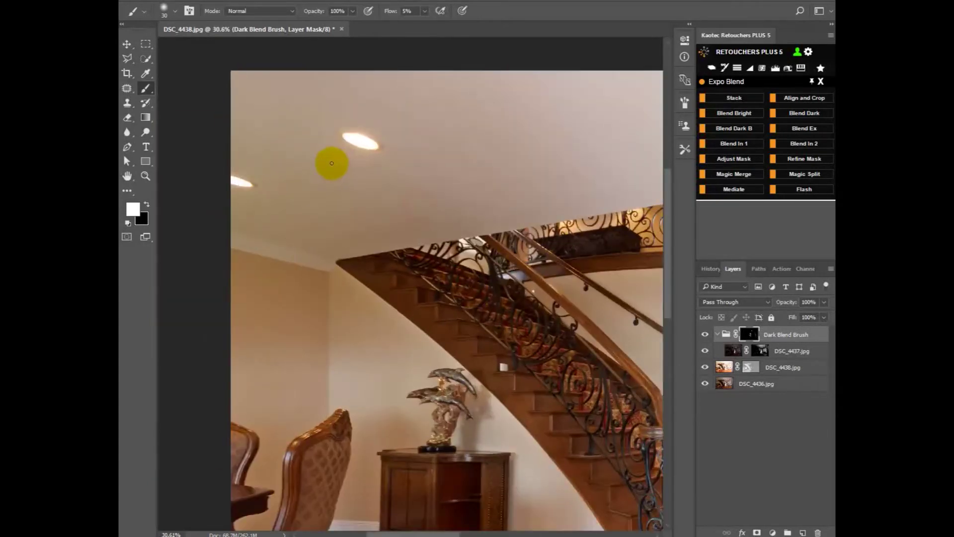
left_click_drag(421, 177, 418, 211)
scroll(367, 221, "up", 5)
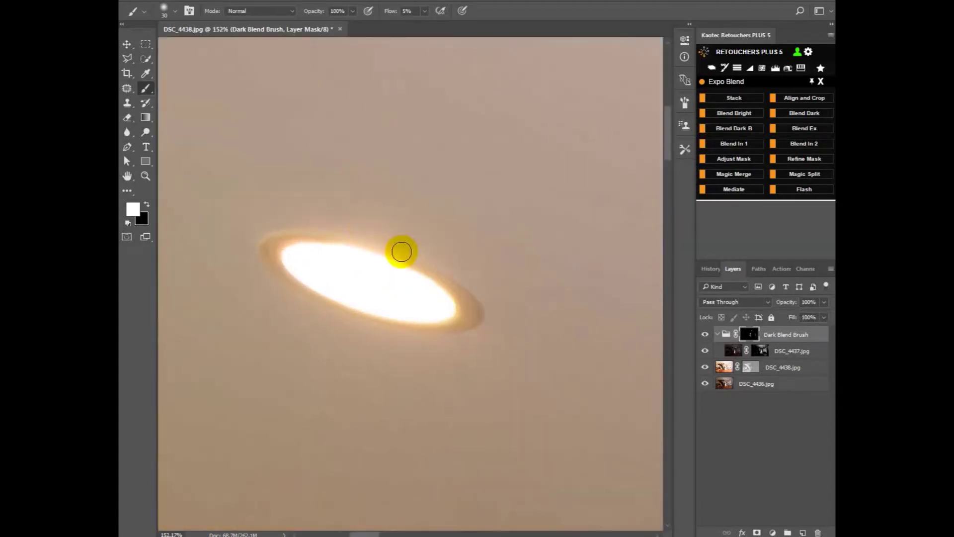
scroll(494, 166, "up", 2)
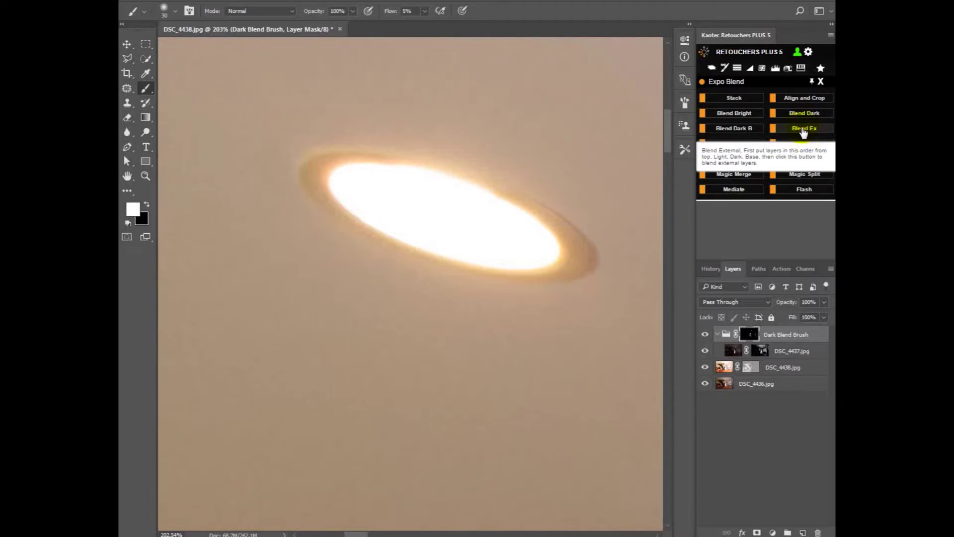
mouse_move(490, 184)
left_mouse_down()
mouse_move(497, 198)
mouse_move(465, 209)
mouse_move(383, 199)
mouse_move(434, 227)
mouse_move(424, 237)
mouse_move(456, 222)
mouse_move(473, 234)
mouse_move(391, 196)
mouse_move(343, 193)
mouse_move(487, 255)
mouse_move(557, 270)
mouse_move(460, 216)
mouse_move(419, 213)
mouse_move(460, 215)
mouse_move(389, 198)
mouse_move(386, 222)
left_mouse_up()
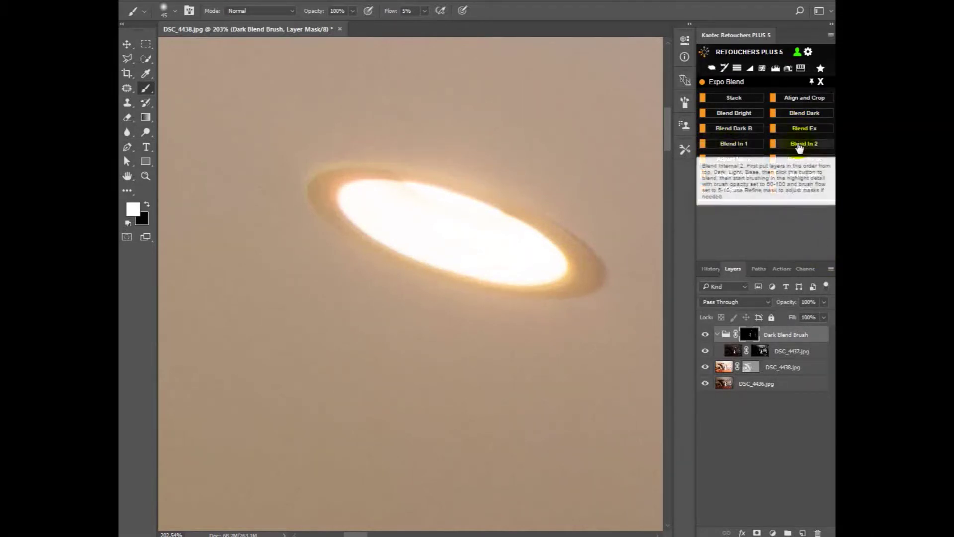
mouse_move(482, 209)
left_mouse_down()
mouse_move(528, 218)
mouse_move(432, 212)
left_mouse_up()
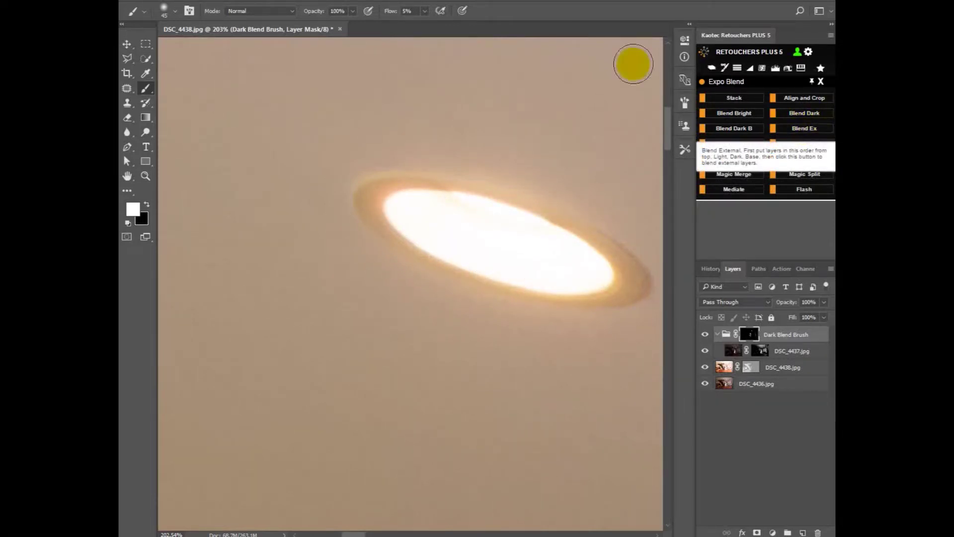
Paint the dark exposure into the dining area's ceiling light cut off by the photo's edge at size 45.
scroll(494, 130, "down", 5)
scroll(301, 230, "up", 6)
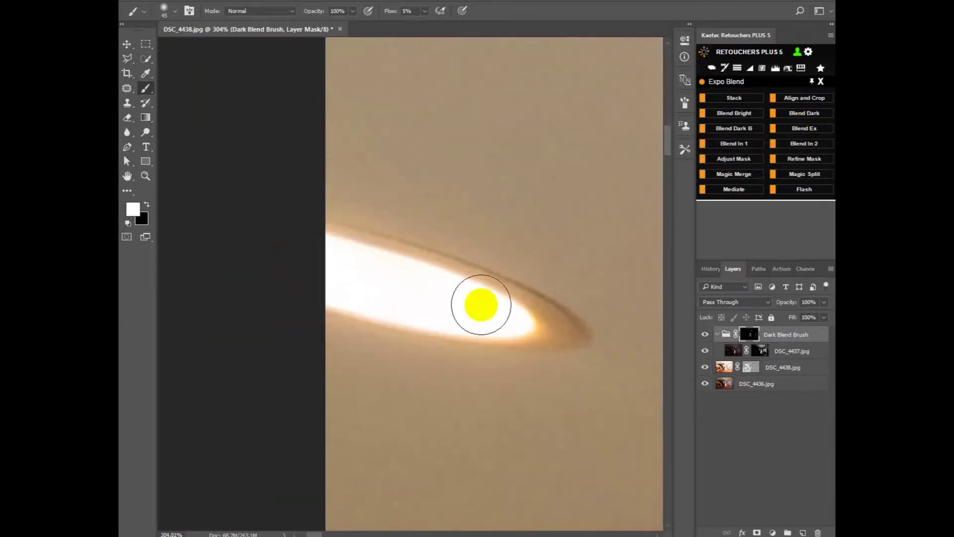
scroll(417, 284, "down", 12)
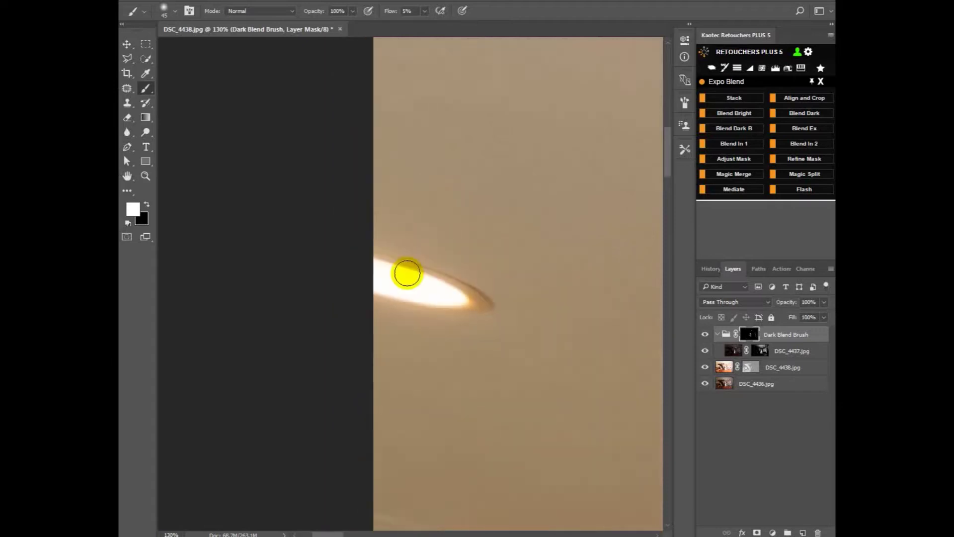
scroll(414, 285, "up", 1)
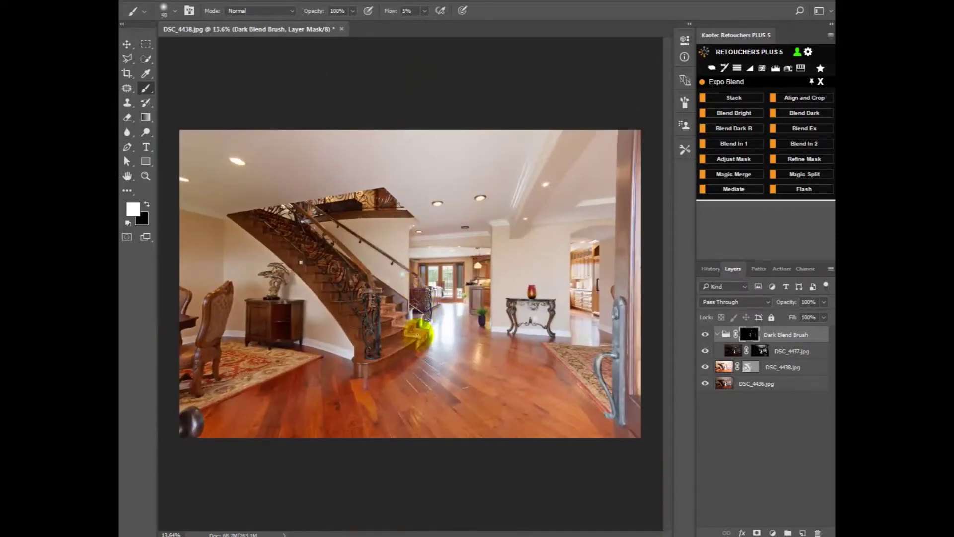
Enlarge the brush to size 800 for broad strokes on the whole room.
key("bracketright")
key("bracketright")
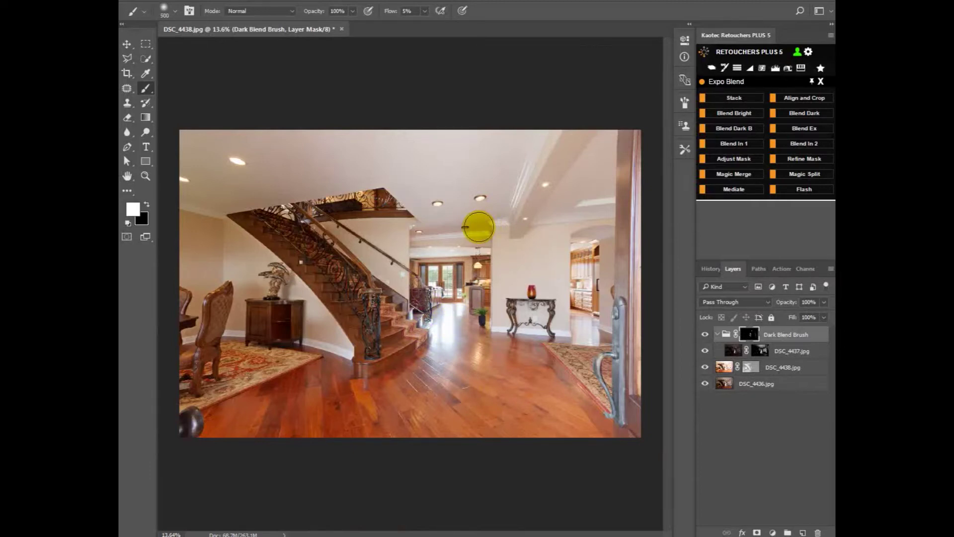
key("bracketright")
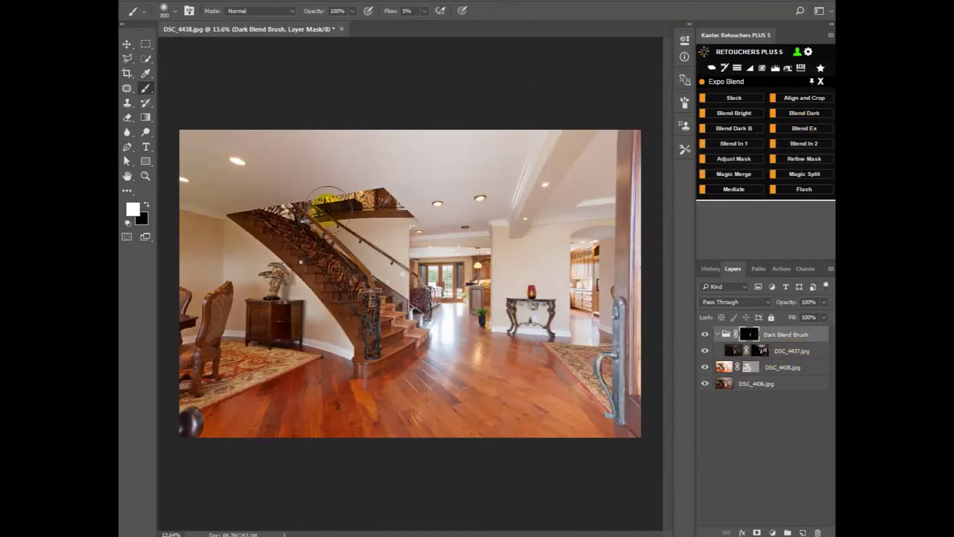
Select the DSC_4438.jpg layer mask and brush white over the ceiling, staircase wall and dining area at size 1500.
key("z")
left_click_drag(504, 181, 437, 315)
left_click_drag(396, 366, 480, 186)
scroll(479, 188, "down", 10)
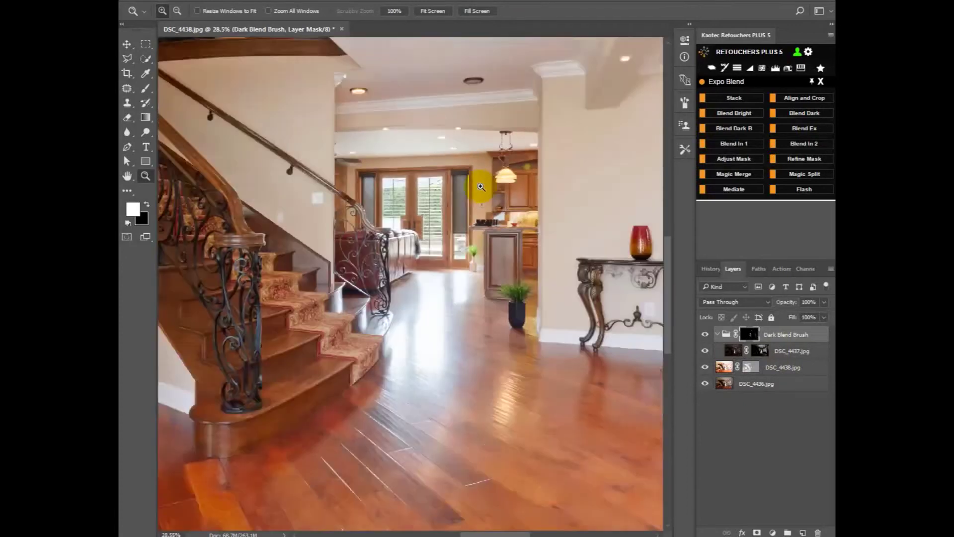
scroll(479, 190, "down", 2)
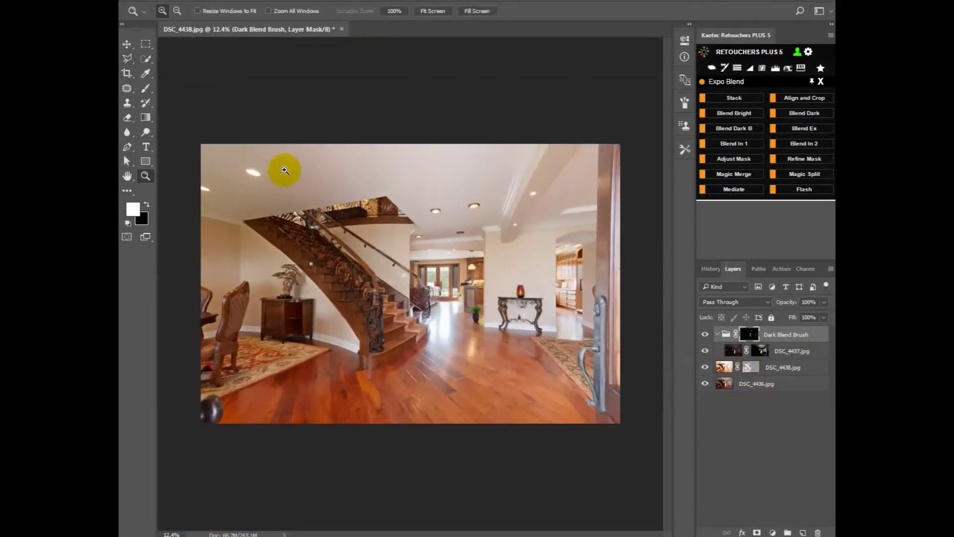
left_click(754, 367)
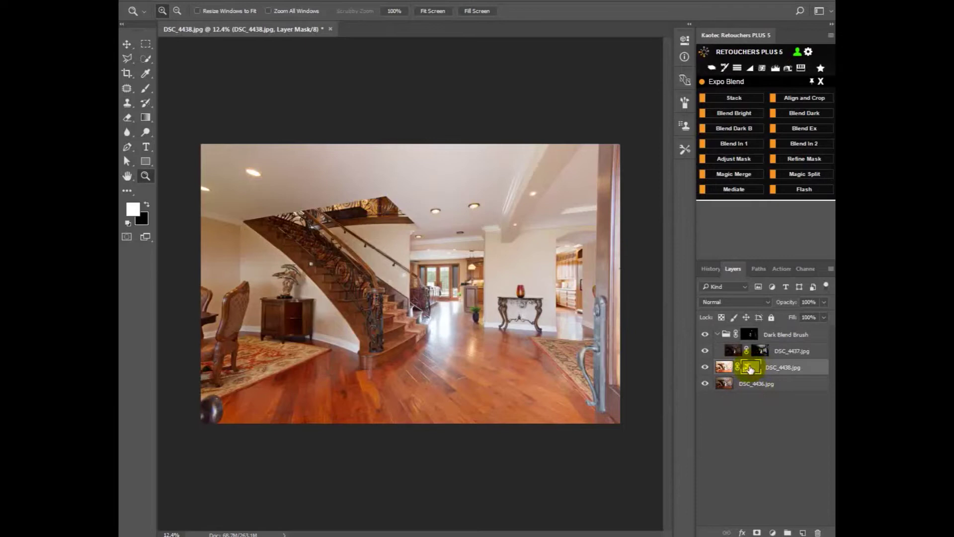
left_click(145, 91)
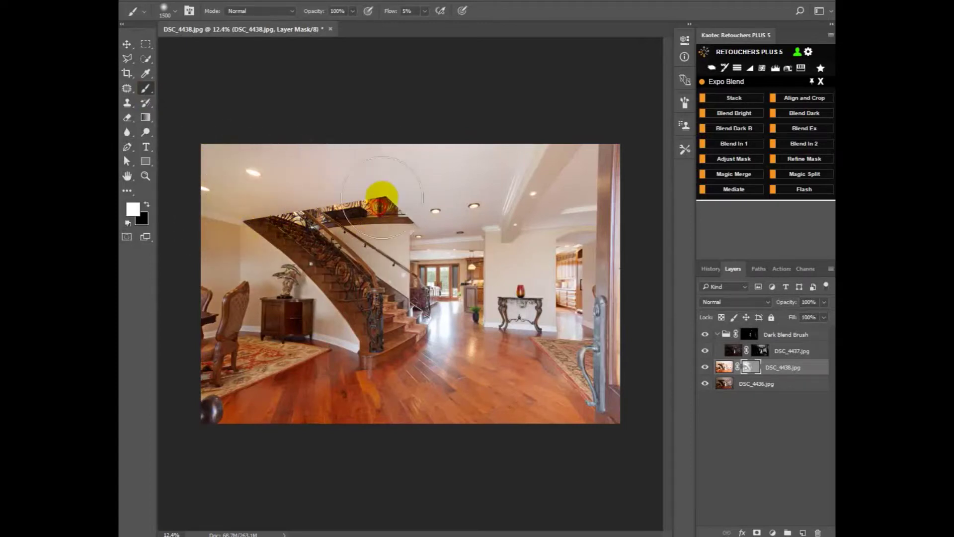
mouse_move(383, 196)
left_mouse_down()
mouse_move(395, 207)
mouse_move(311, 194)
mouse_move(237, 199)
left_mouse_up()
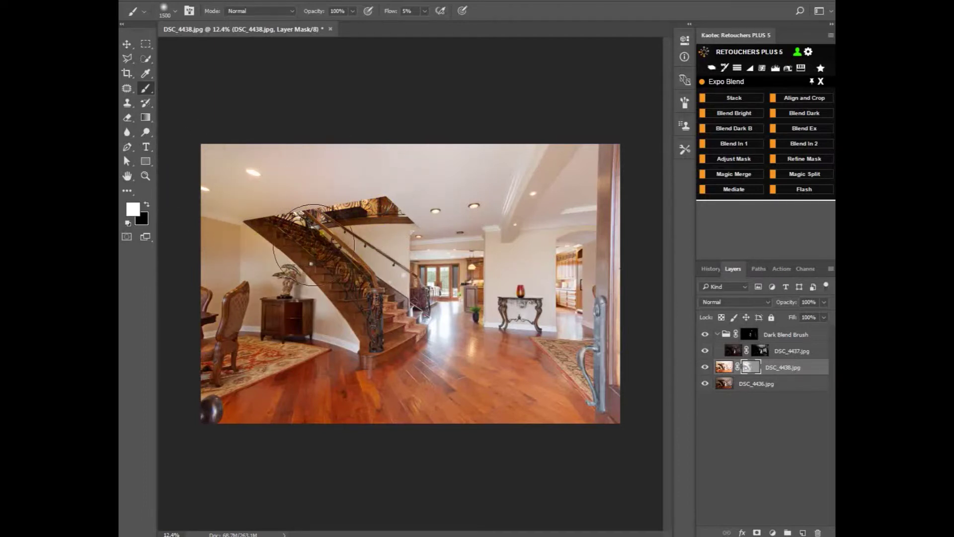
mouse_move(263, 275)
left_mouse_down()
mouse_move(186, 239)
mouse_move(227, 255)
mouse_move(254, 338)
left_mouse_up()
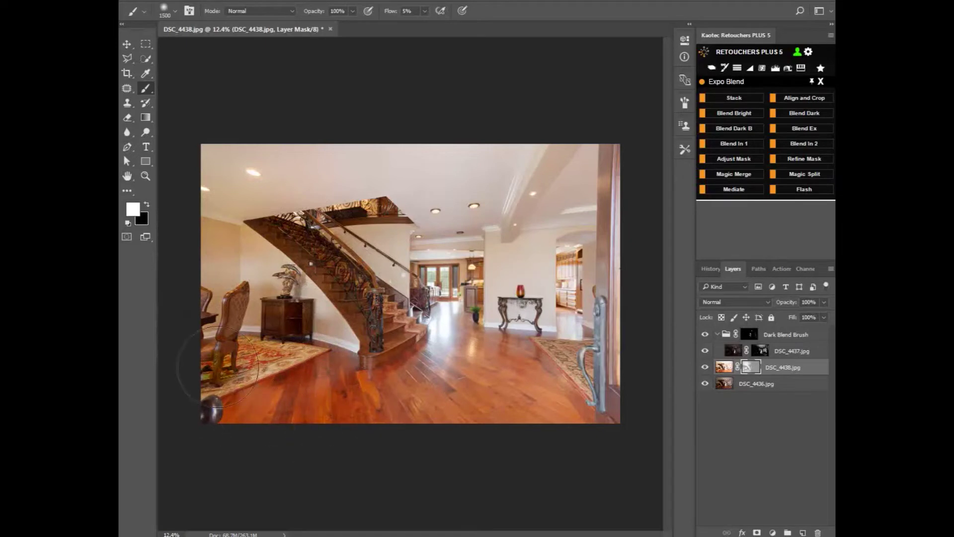
Try a size 1500 brush stroke over the foyer ceiling around the recessed lights and undo it.
key("z")
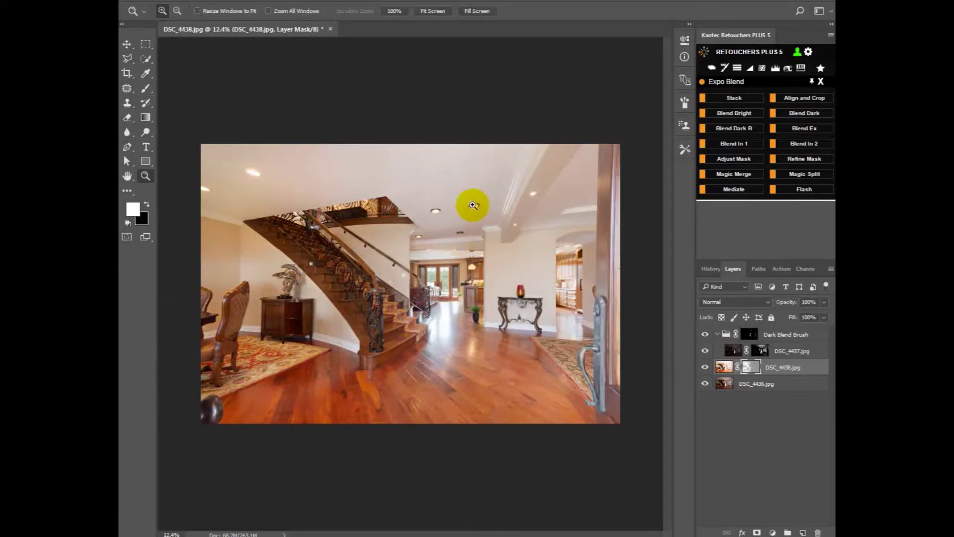
left_click(472, 206)
left_click(367, 177)
left_click_drag(356, 334, 358, 323)
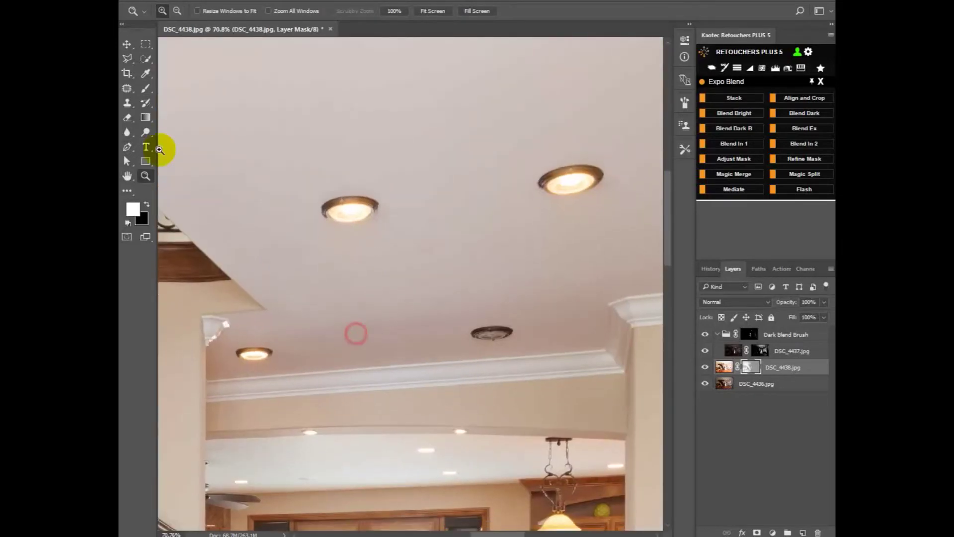
left_click(145, 88)
left_click_drag(352, 213, 362, 187)
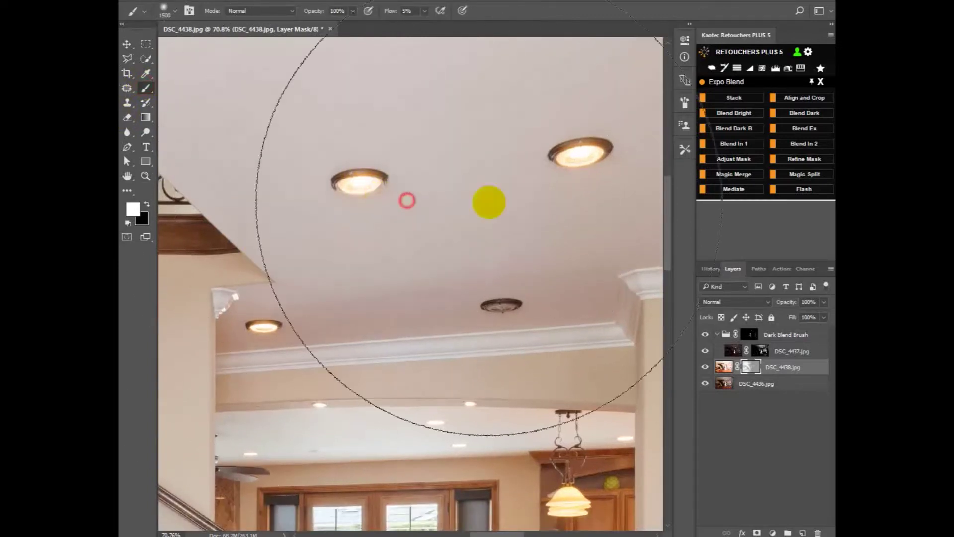
mouse_move(228, 209)
left_mouse_down()
mouse_move(457, 182)
mouse_move(462, 166)
mouse_move(502, 154)
mouse_move(599, 164)
mouse_move(565, 172)
mouse_move(619, 189)
mouse_move(432, 186)
mouse_move(481, 195)
mouse_move(361, 246)
mouse_move(359, 236)
mouse_move(384, 253)
left_mouse_up()
key("ctrl+z")
Brush white over the foyer ceiling and the far room with the French doors on the DSC_4438.jpg mask at size 1500.
scroll(359, 243, "down", 3)
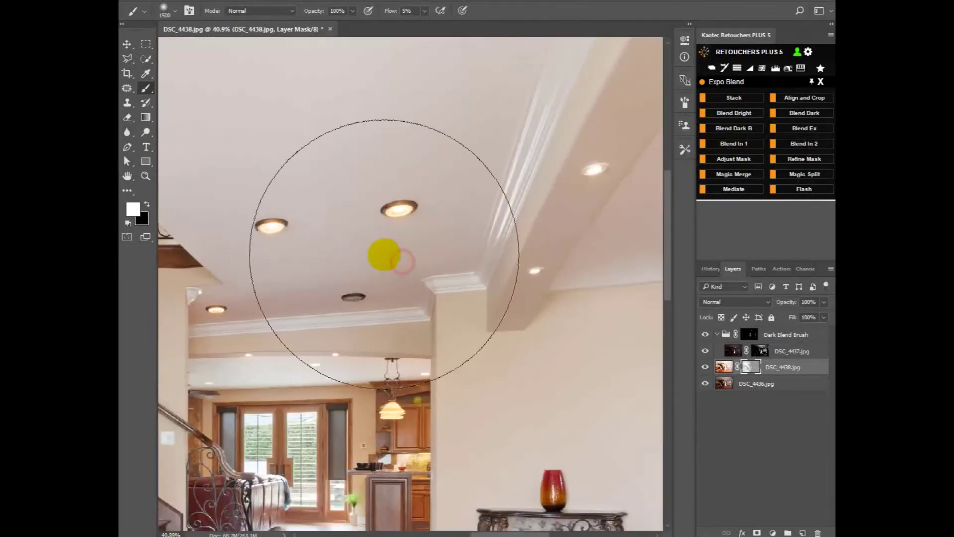
scroll(383, 256, "down", 2)
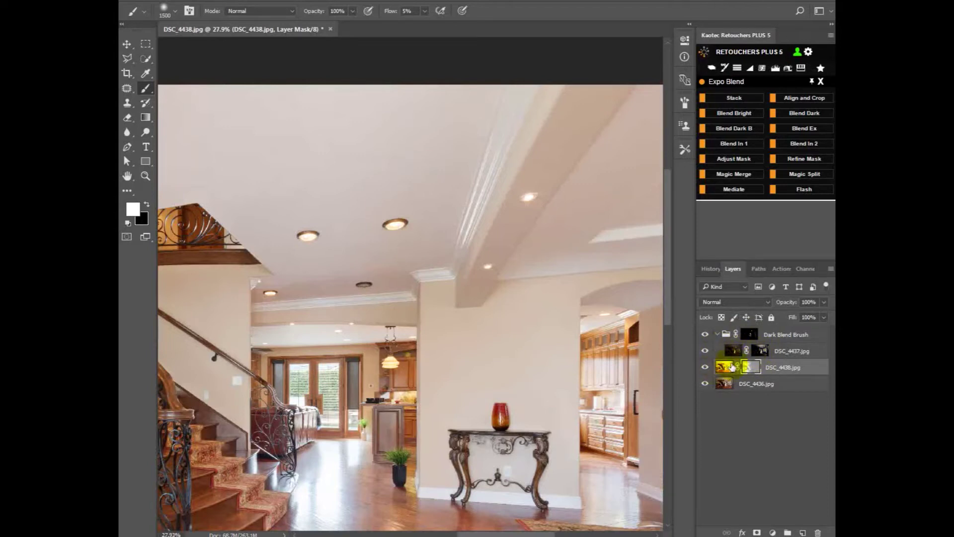
scroll(409, 298, "up", 3)
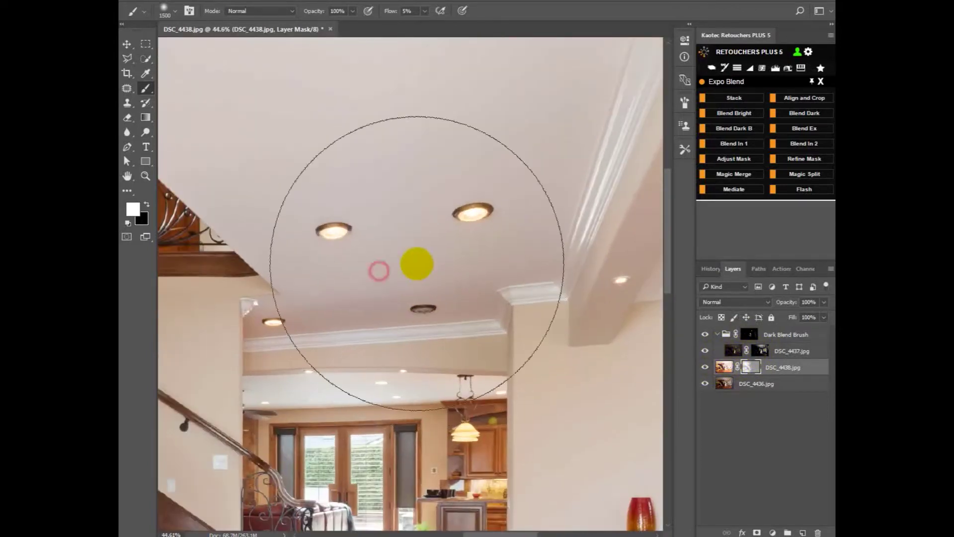
scroll(417, 264, "up", 4)
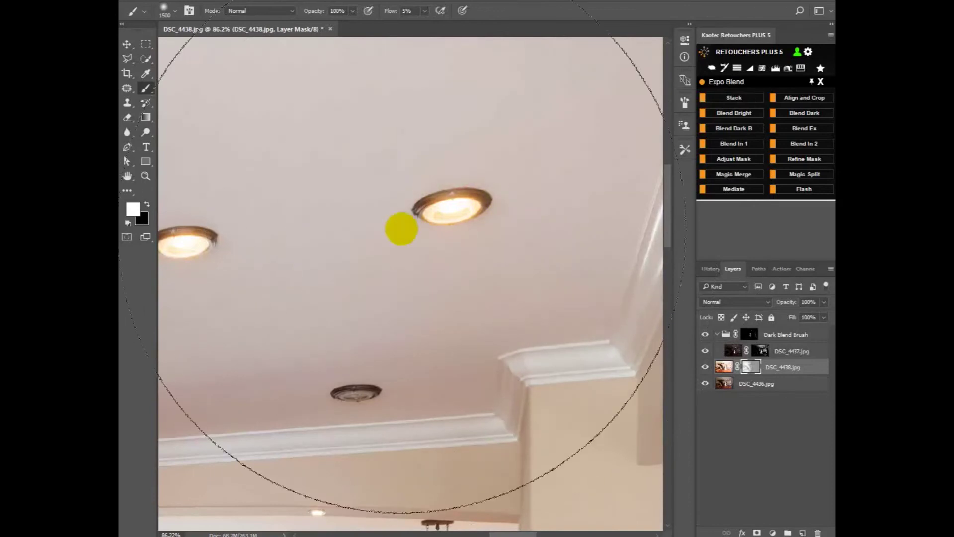
mouse_move(396, 339)
left_mouse_down()
mouse_move(418, 211)
mouse_move(413, 273)
mouse_move(539, 13)
left_mouse_up()
left_click_drag(426, 213, 231, 312)
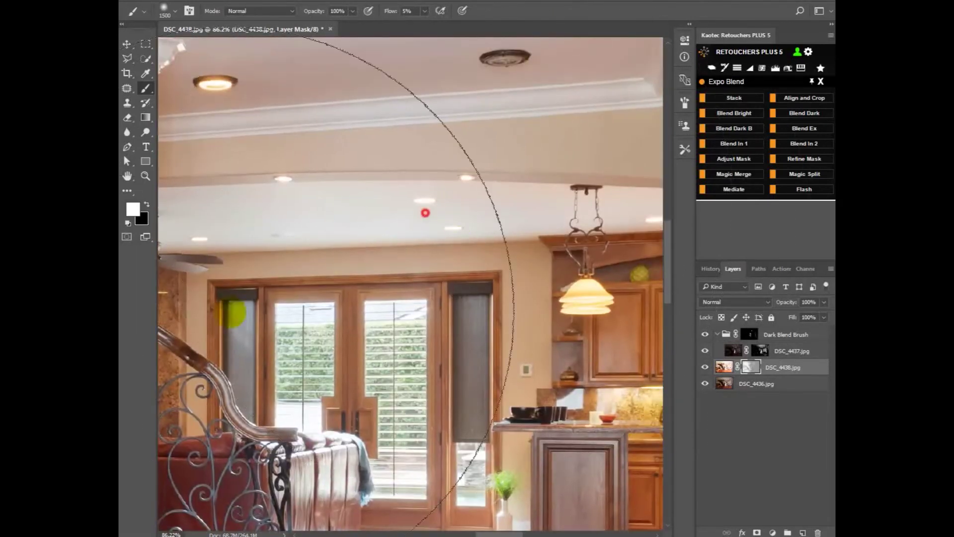
scroll(392, 243, "down", 4)
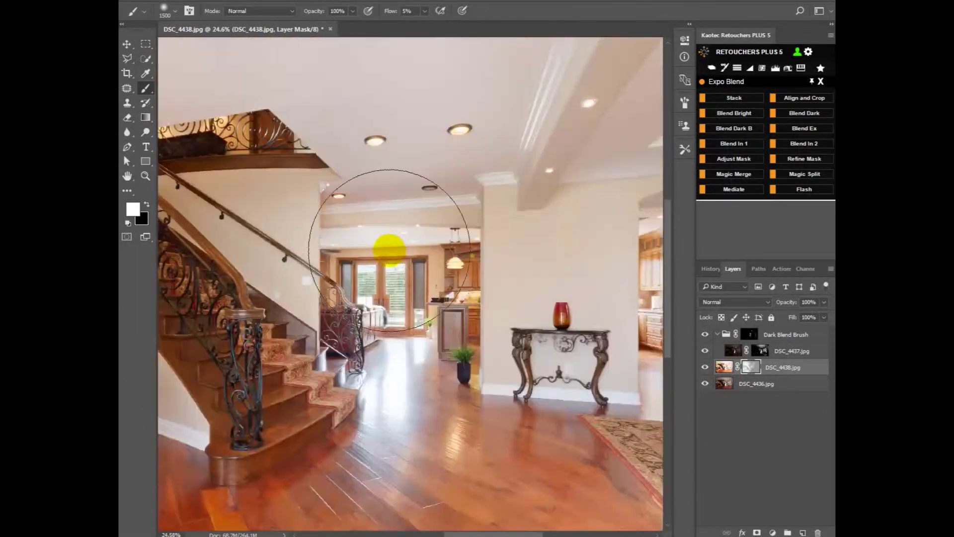
Brush white at size 1500 over the foyer ceiling, recessed lights and ceiling beam up to the front door on the DSC_4438.jpg mask.
scroll(389, 250, "down", 1)
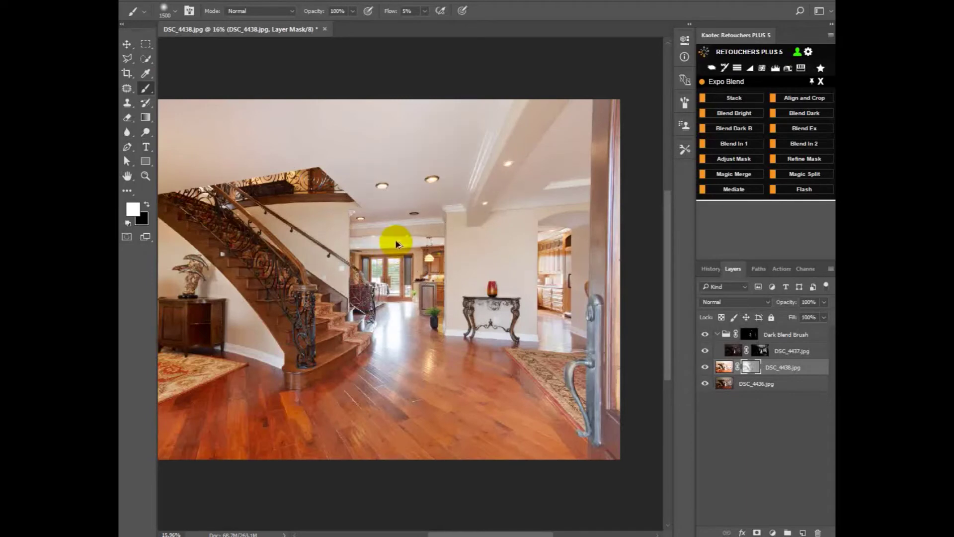
left_click_drag(324, 235, 490, 207)
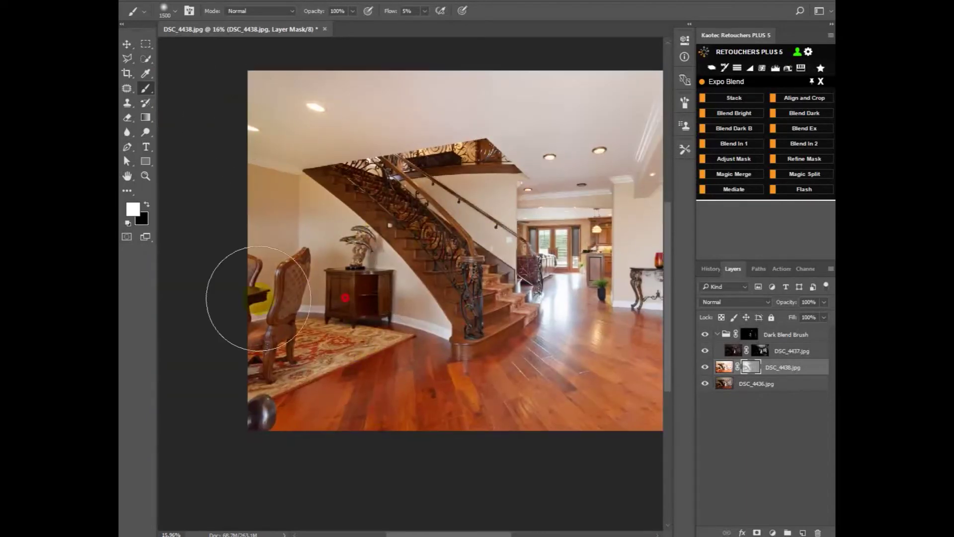
left_click_drag(362, 127, 334, 162)
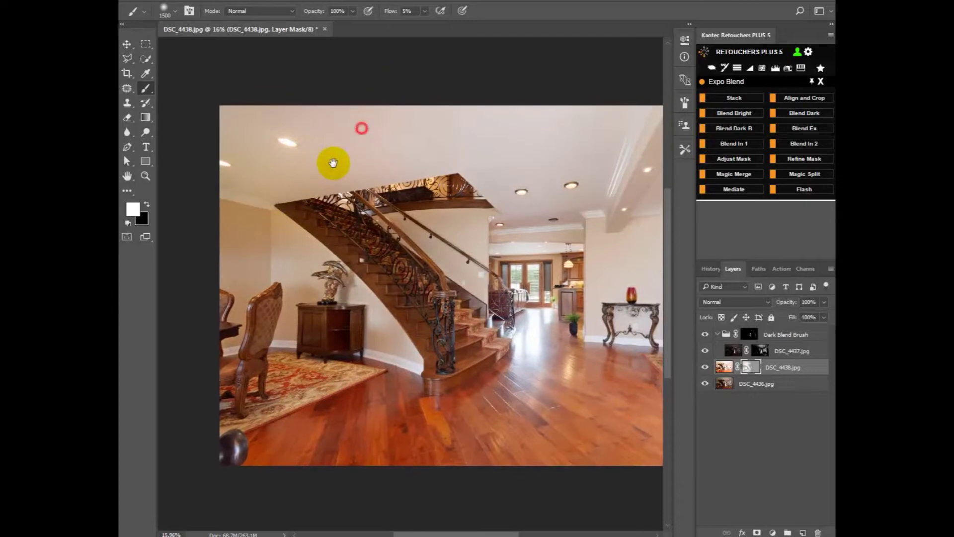
scroll(338, 179, "right", 3)
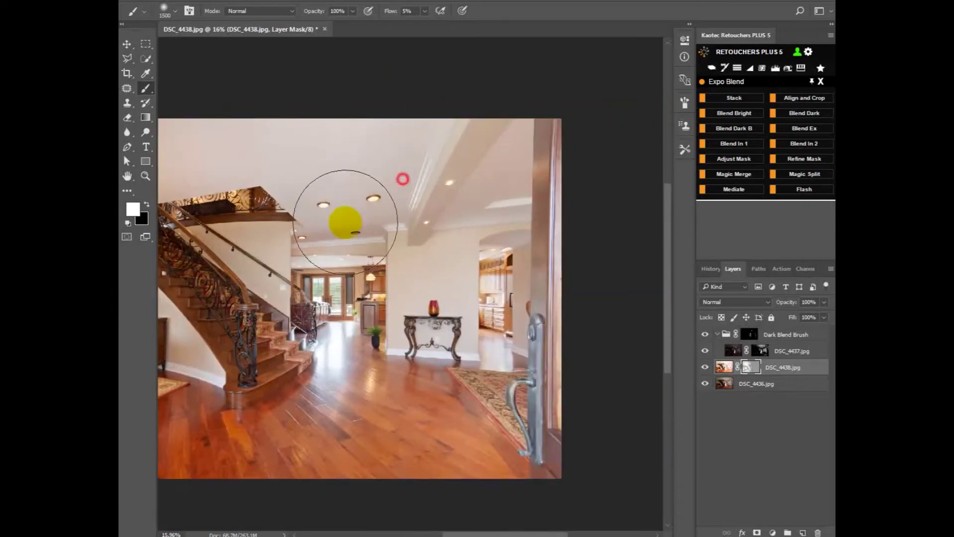
mouse_move(278, 231)
left_mouse_down()
mouse_move(419, 217)
mouse_move(409, 217)
left_mouse_up()
mouse_move(320, 230)
left_mouse_down()
mouse_move(358, 211)
mouse_move(310, 213)
mouse_move(347, 188)
mouse_move(385, 207)
mouse_move(471, 155)
left_mouse_up()
left_click_drag(437, 196, 479, 160)
left_click_drag(472, 193, 590, 111)
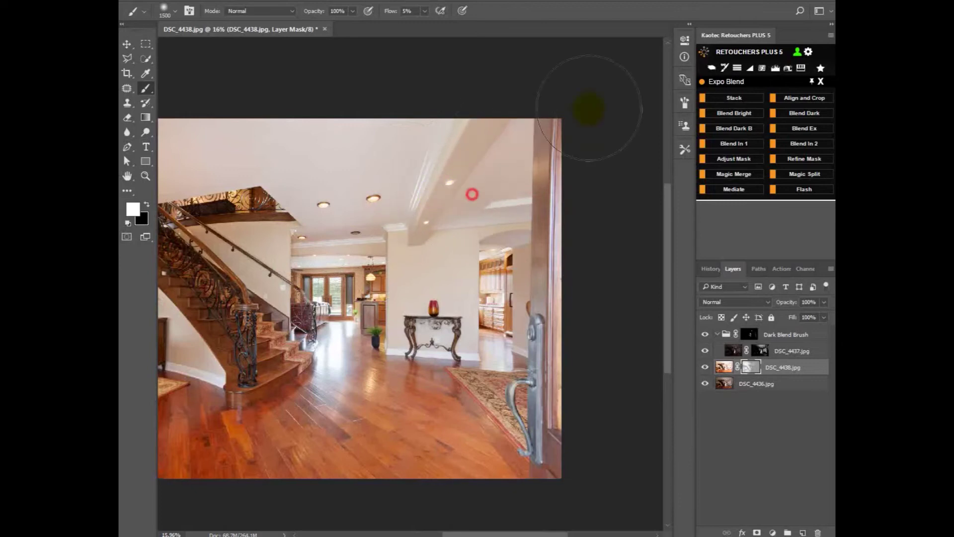
left_click_drag(507, 175, 562, 73)
mouse_move(479, 209)
left_mouse_down()
mouse_move(454, 206)
mouse_move(419, 245)
left_mouse_up()
left_click_drag(379, 221, 360, 217)
Brush white over the ceiling above the staircase and dining area on the DSC_4438.jpg mask.
left_click_drag(273, 182, 373, 196)
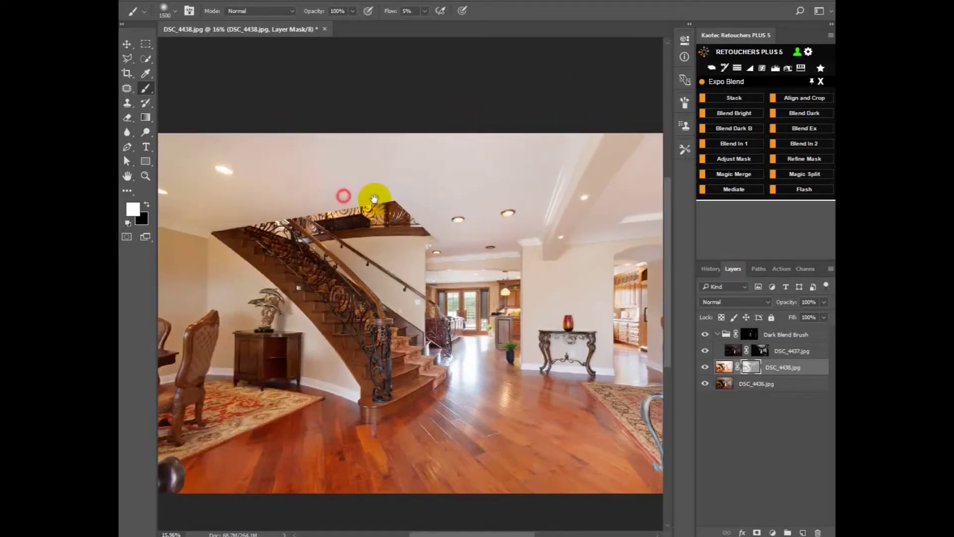
left_click_drag(384, 152, 140, 131)
left_click_drag(210, 154, 293, 174)
left_click(356, 162)
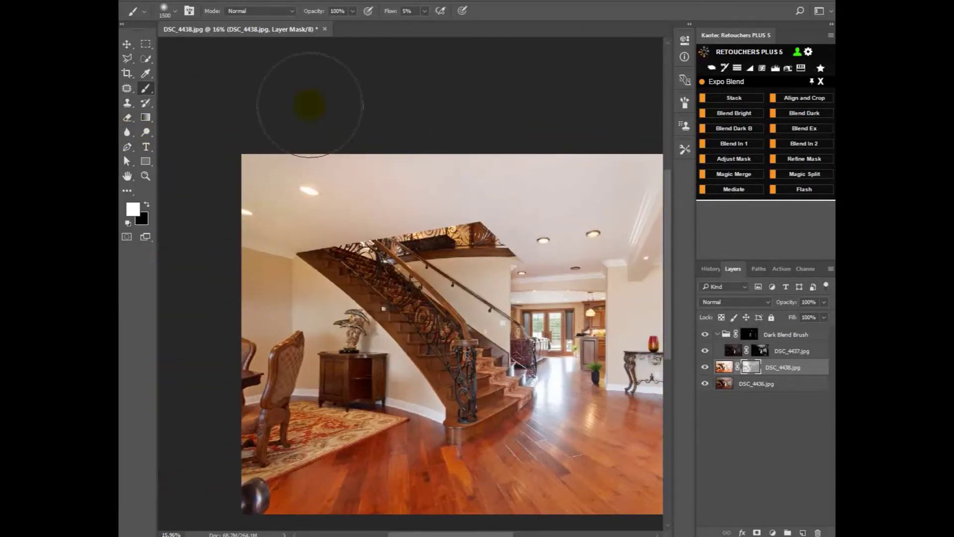
Compare the whole room with the DSC_4438.jpg layer hidden and shown several times.
key("ctrl+minus")
key("ctrl+minus")
left_click(705, 367)
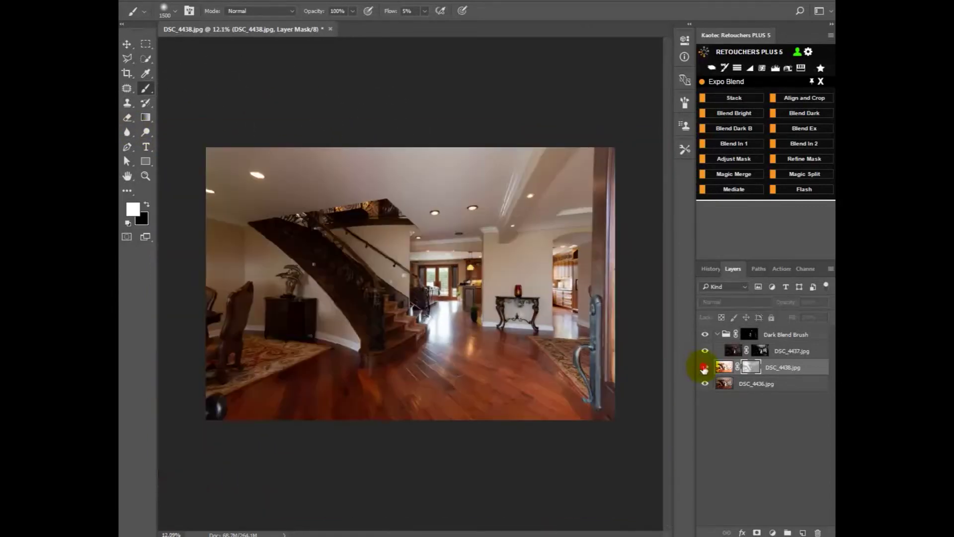
left_click(705, 366)
left_click(704, 368)
left_click(704, 368)
left_click(704, 367)
left_click(704, 367)
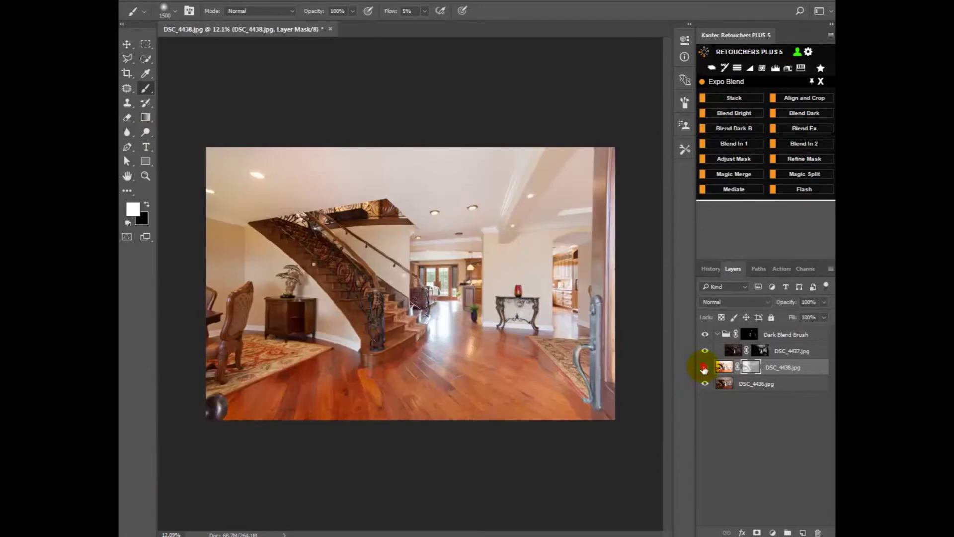
left_click(704, 367)
left_click(704, 368)
left_click(705, 366)
left_click(704, 367)
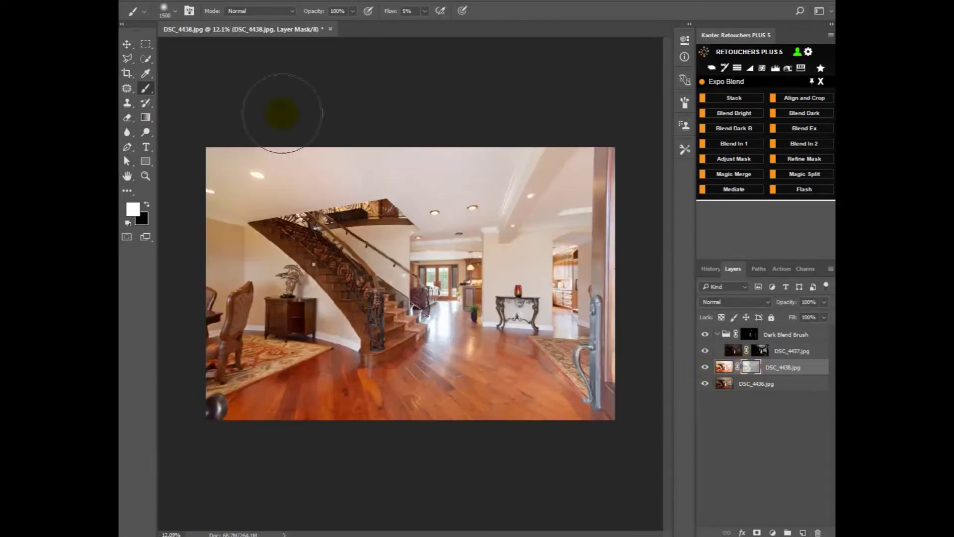
Brush black at size 2000 over the console table wall, the front door and the ceiling beside it on the DSC_4438.jpg mask.
key("x")
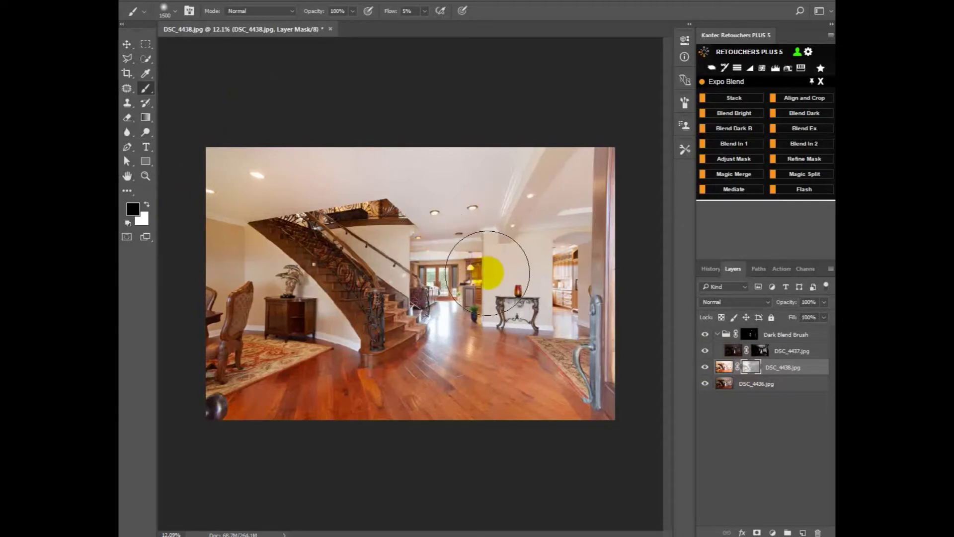
key("]")
left_click(532, 269)
mouse_move(516, 315)
left_mouse_down()
mouse_move(548, 298)
mouse_move(550, 327)
mouse_move(557, 300)
mouse_move(544, 294)
mouse_move(539, 228)
mouse_move(544, 325)
mouse_move(545, 306)
mouse_move(576, 356)
mouse_move(505, 405)
mouse_move(561, 397)
mouse_move(501, 424)
mouse_move(526, 430)
mouse_move(556, 377)
mouse_move(532, 296)
mouse_move(533, 319)
left_mouse_up()
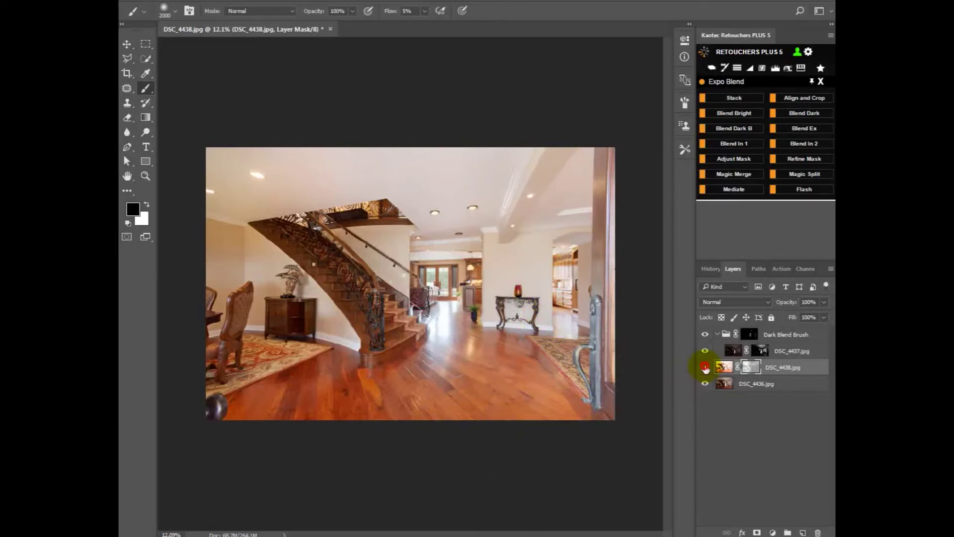
left_click(705, 368)
left_click(705, 368)
left_click(705, 367)
left_click(706, 367)
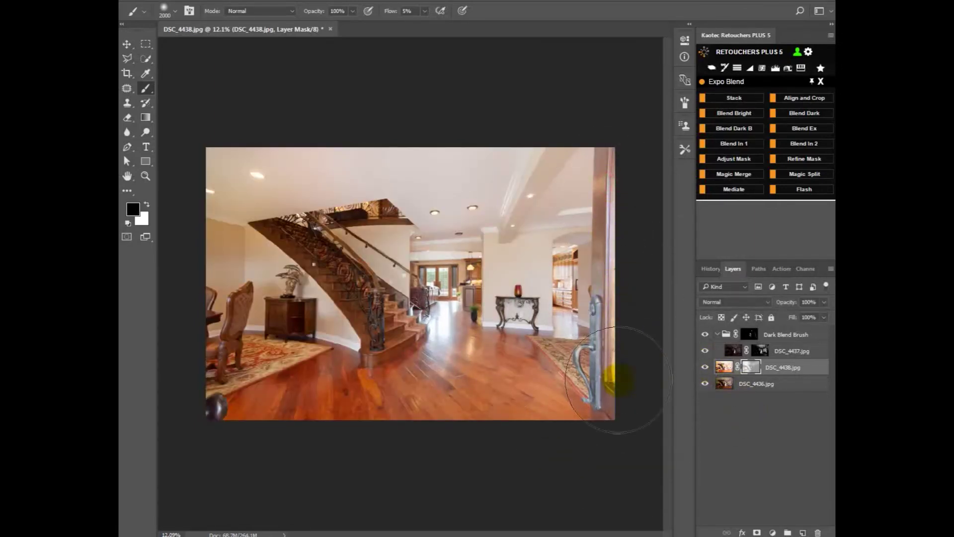
left_click_drag(602, 372, 621, 393)
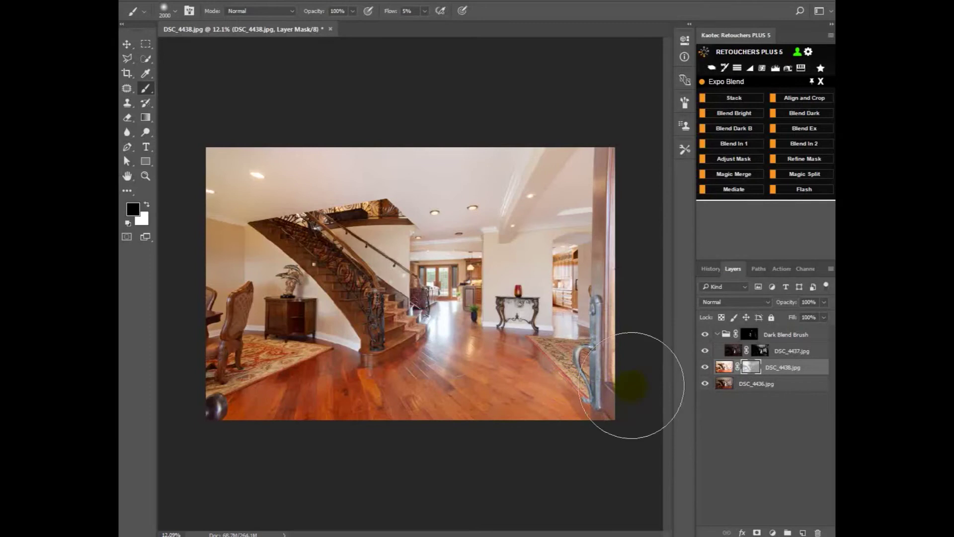
mouse_move(558, 175)
left_mouse_down()
mouse_move(573, 159)
mouse_move(603, 156)
left_mouse_up()
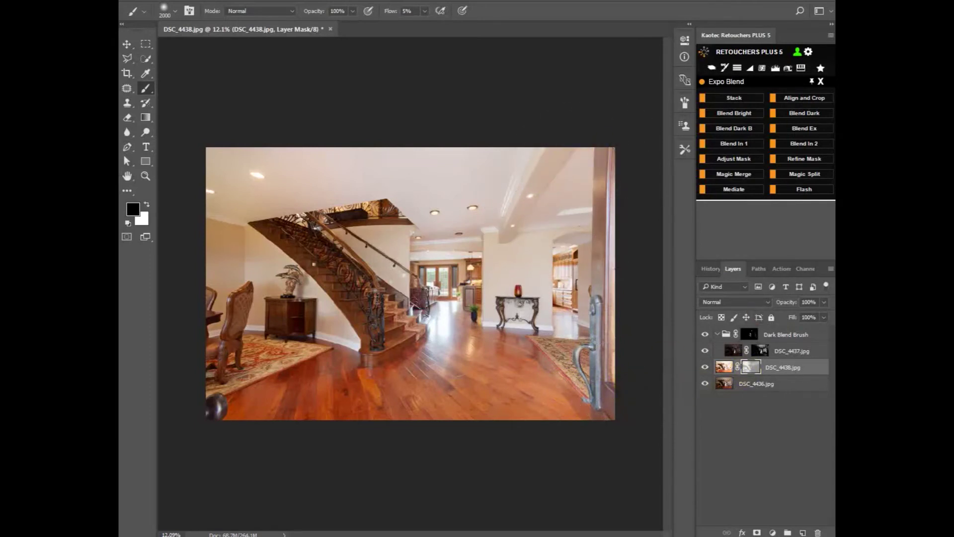
Set the density of the DSC_4438.jpg layer mask to 68%.
left_click(685, 41)
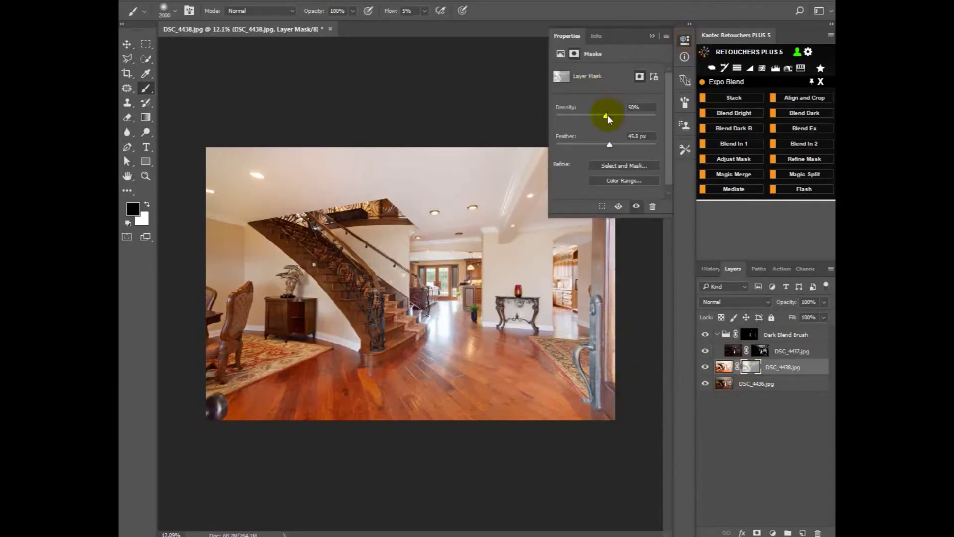
left_click_drag(609, 118, 617, 122)
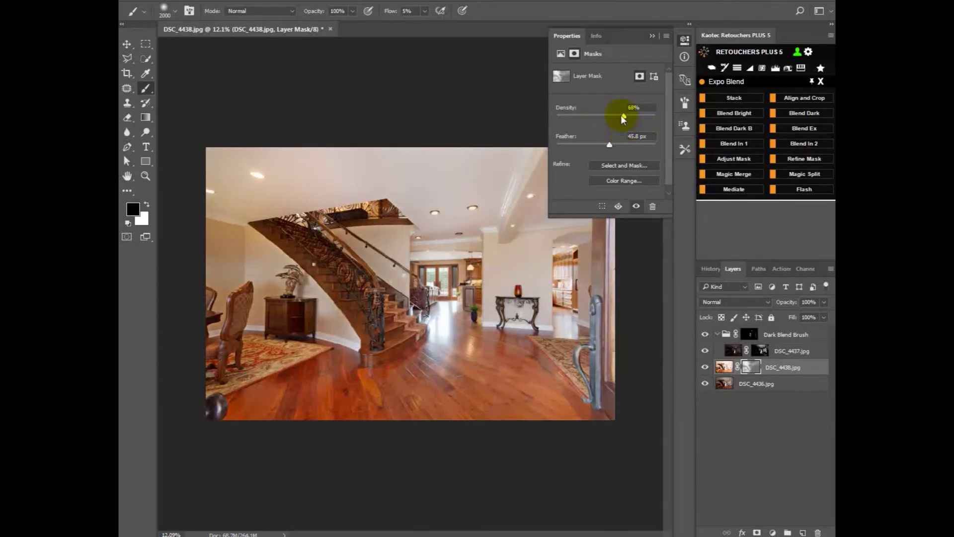
mouse_move(622, 118)
left_mouse_down()
mouse_move(630, 118)
mouse_move(622, 118)
left_mouse_up()
left_click(686, 40)
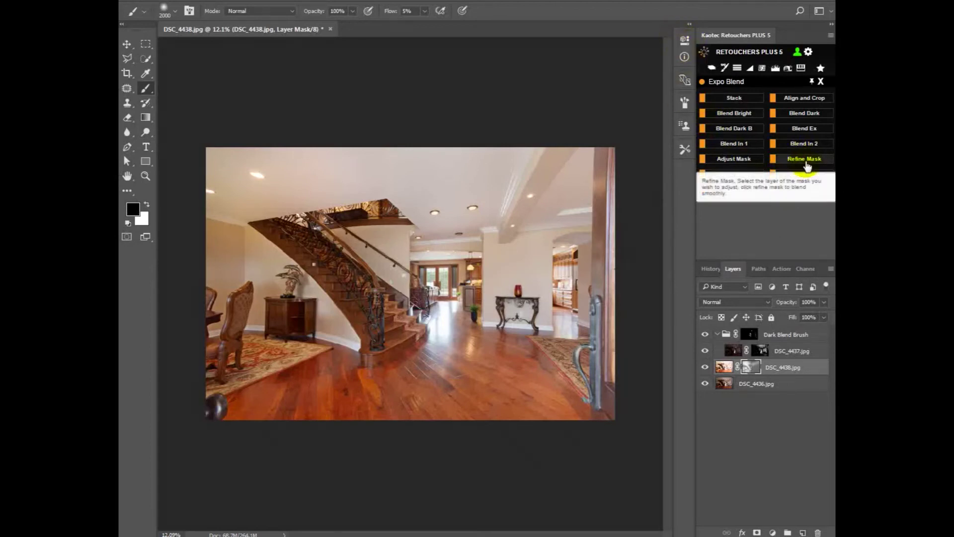
Run Refine Mask on the DSC_4438.jpg layer and view its mask's density and feather settings.
left_click(806, 160)
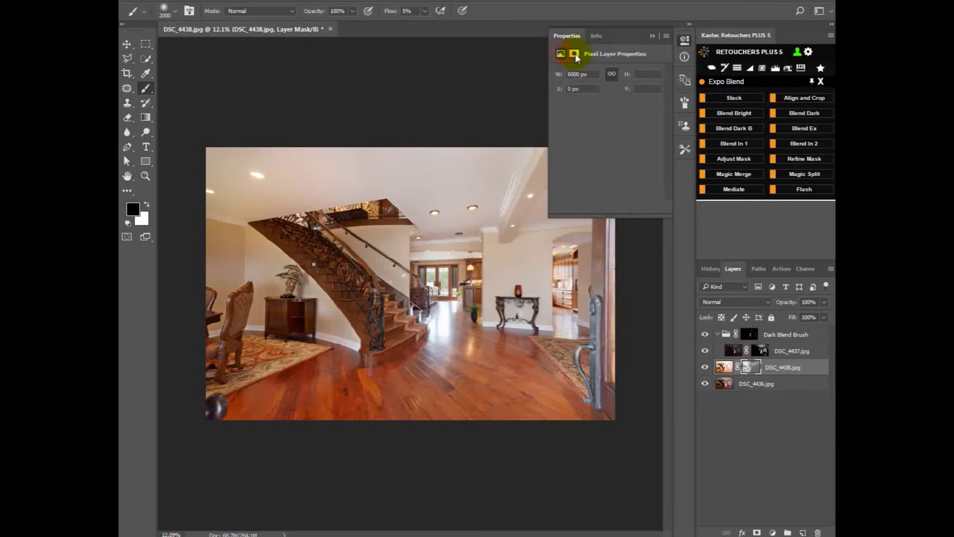
left_click(575, 54)
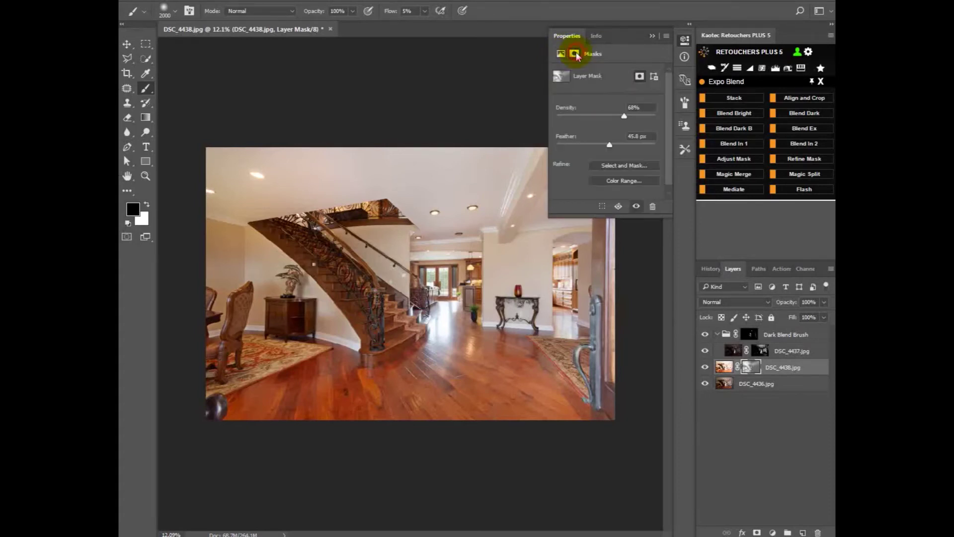
left_click(684, 41)
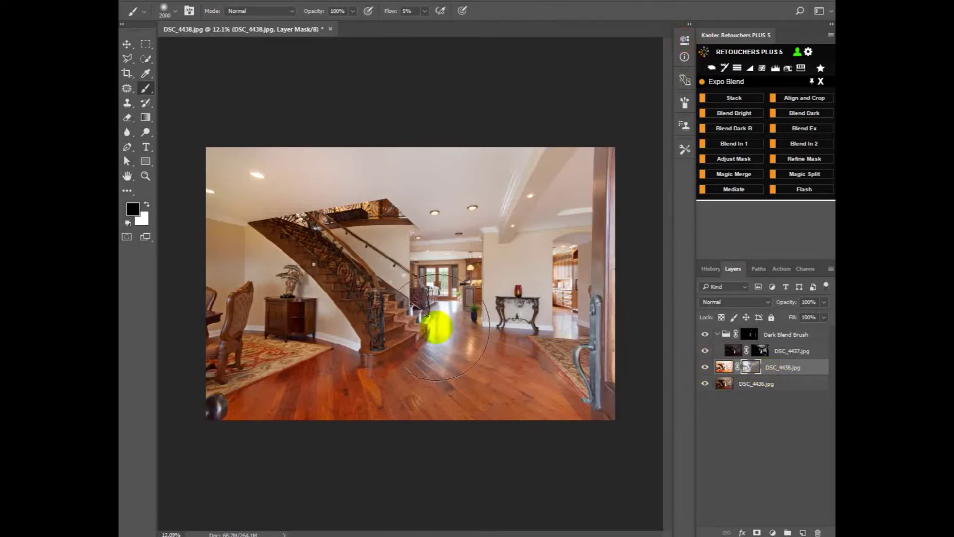
Examine the blended detail around the French doors and kitchen up close and in the whole room.
scroll(391, 324, "up", 2)
scroll(429, 328, "down", 1)
key("z")
scroll(471, 293, "up", 13)
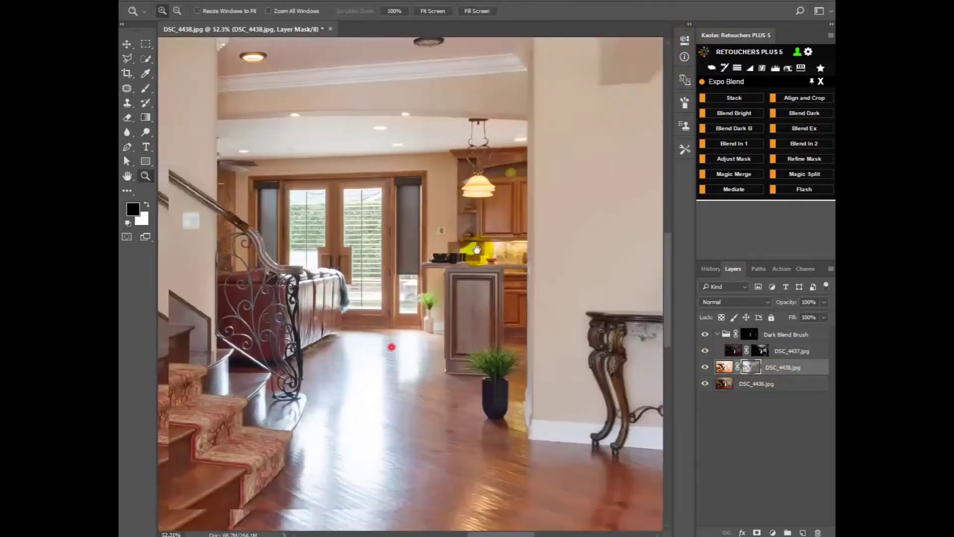
scroll(475, 227, "down", 10)
scroll(474, 227, "down", 3)
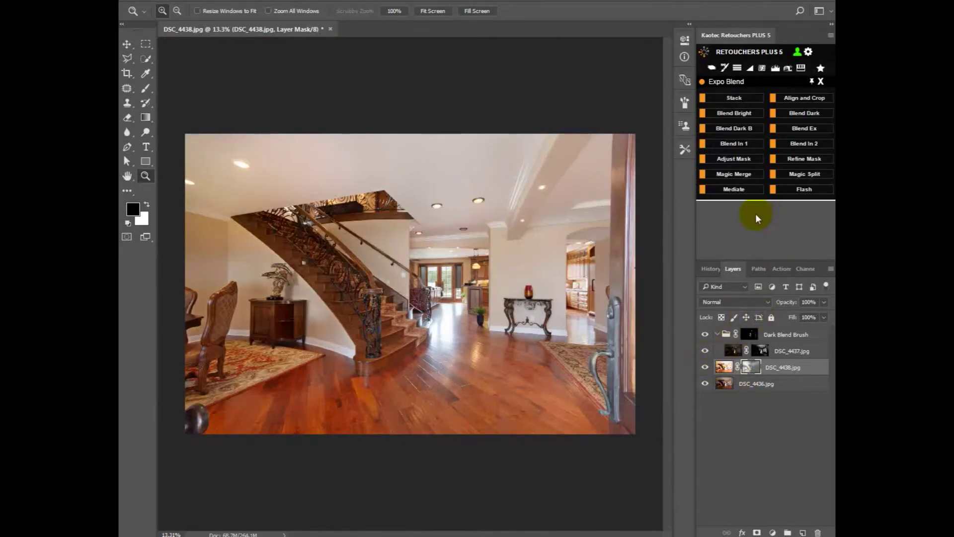
Flatten the image into a single background layer and dodge the midtones over the ceiling and dining area at 10% exposure, size 1500.
left_click(701, 69)
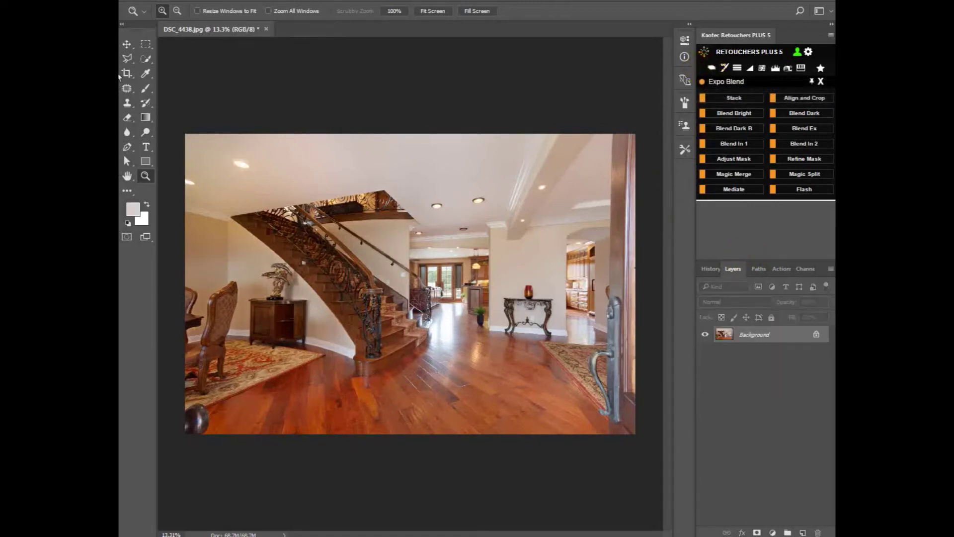
left_click(151, 135)
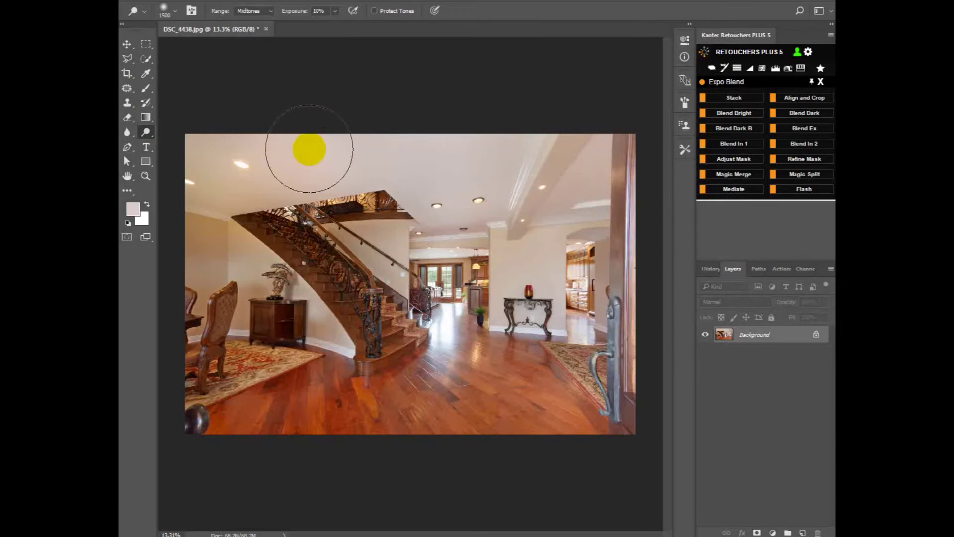
mouse_move(290, 172)
left_mouse_down()
mouse_move(301, 210)
mouse_move(215, 224)
mouse_move(367, 228)
mouse_move(213, 211)
mouse_move(218, 173)
mouse_move(230, 187)
mouse_move(224, 230)
mouse_move(287, 341)
mouse_move(287, 332)
left_mouse_up()
key("bracketright")
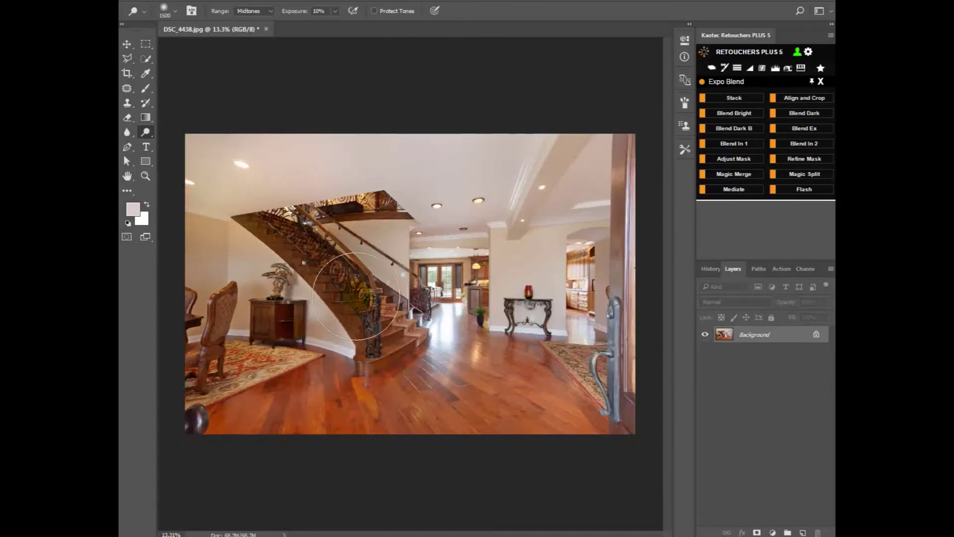
Dodge the staircase wall, dining room wall and console table wall with brush sizes 1100 and 700, enabling Protect Tones.
key("bracketleft")
key("bracketleft")
key("bracketleft")
key("bracketleft")
left_click_drag(372, 234, 363, 239)
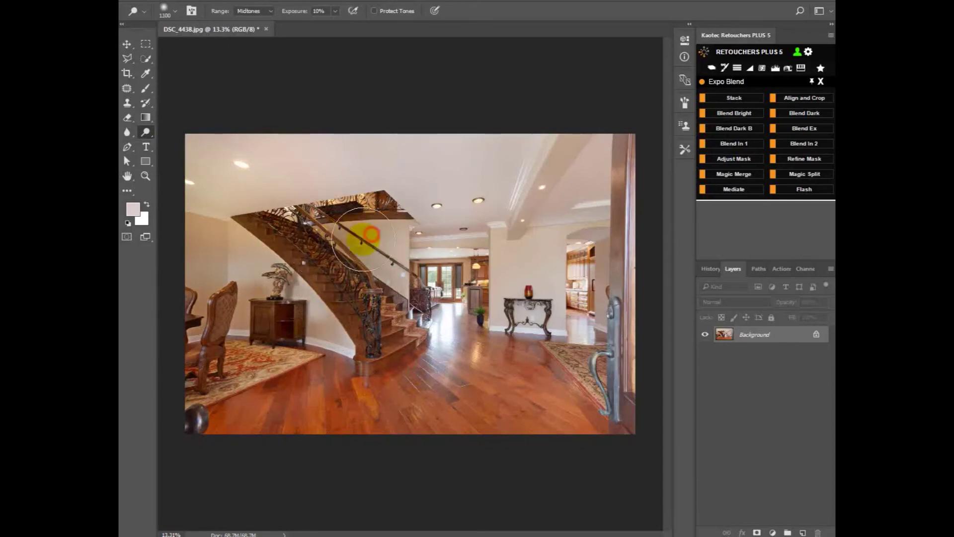
key("bracketleft")
key("bracketleft")
key("bracketleft")
key("bracketleft")
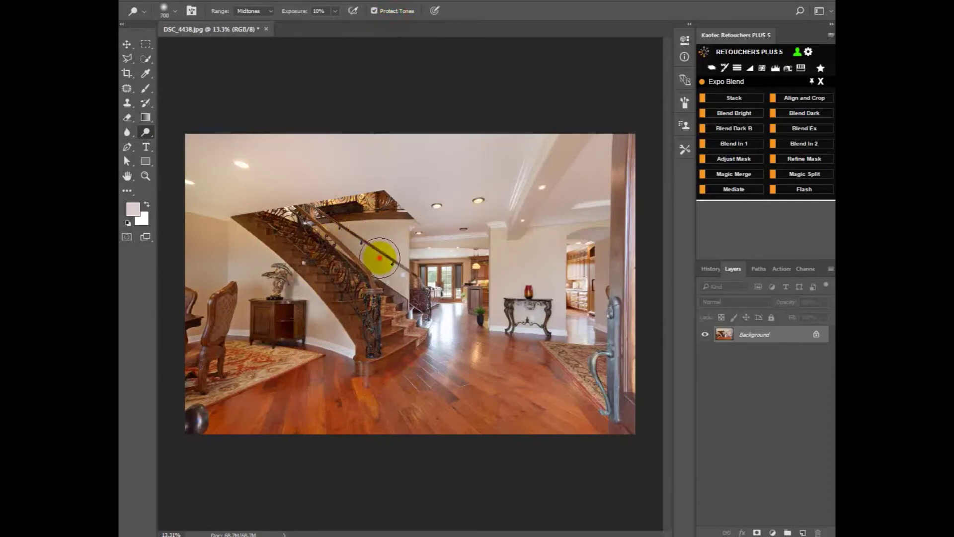
mouse_move(393, 230)
left_mouse_down()
mouse_move(352, 226)
mouse_move(338, 238)
mouse_move(409, 279)
mouse_move(292, 206)
mouse_move(367, 225)
left_mouse_up()
mouse_move(199, 221)
left_mouse_down()
mouse_move(260, 246)
mouse_move(189, 300)
mouse_move(228, 317)
mouse_move(318, 323)
mouse_move(297, 316)
mouse_move(348, 363)
mouse_move(239, 328)
left_mouse_up()
left_click_drag(558, 241, 474, 253)
Dodge the ceiling from beside the front door across the beam towards the foyer at size 1200.
key("bracketright")
key("bracketright")
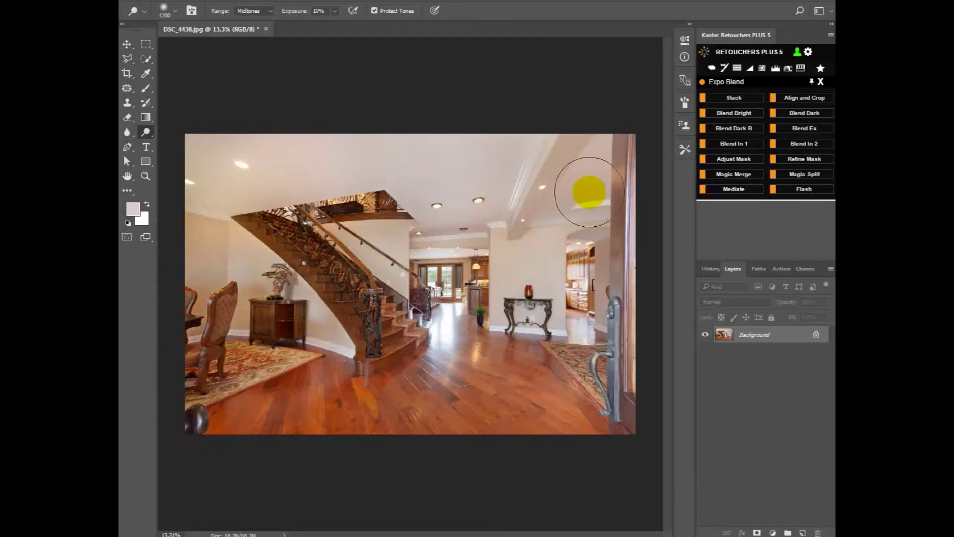
mouse_move(589, 193)
left_mouse_down()
mouse_move(576, 172)
mouse_move(607, 178)
mouse_move(612, 207)
mouse_move(502, 188)
mouse_move(496, 210)
mouse_move(498, 155)
mouse_move(484, 170)
mouse_move(493, 124)
mouse_move(493, 169)
mouse_move(472, 186)
mouse_move(414, 175)
left_mouse_up()
Dodge the midtones across the foyer ceiling and the ceiling above the staircase at size 1400.
key("bracketleft")
key("bracketleft")
key("bracketleft")
key("bracketright")
key("bracketright")
key("bracketright")
key("bracketright")
key("bracketright")
left_click_drag(431, 196, 440, 169)
left_click_drag(441, 166, 454, 98)
mouse_move(426, 196)
left_mouse_down()
mouse_move(343, 159)
mouse_move(387, 168)
left_mouse_up()
left_click_drag(303, 173, 154, 133)
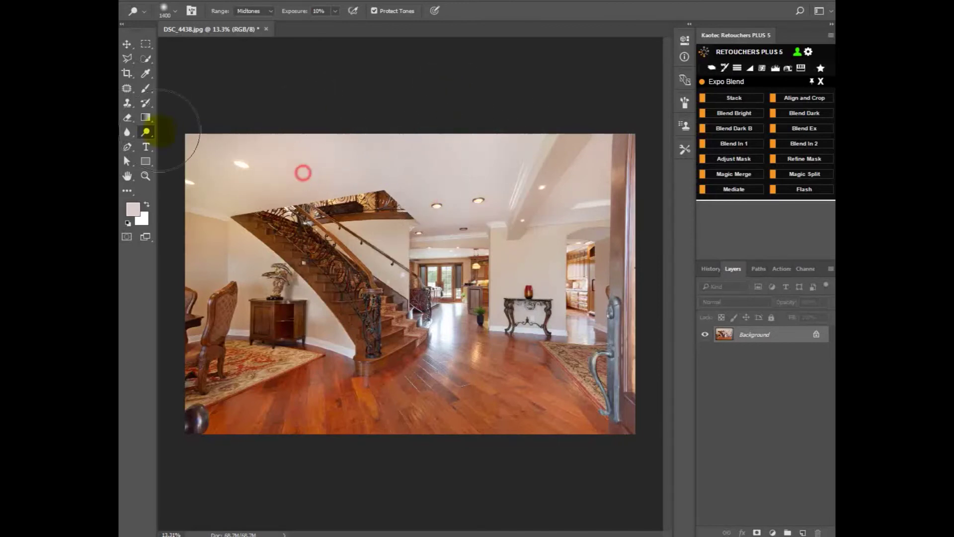
left_click_drag(375, 166, 362, 115)
mouse_move(405, 169)
left_mouse_down()
mouse_move(426, 122)
mouse_move(470, 209)
mouse_move(490, 164)
mouse_move(448, 154)
left_mouse_up()
left_click(426, 152)
scroll(577, 224, "down", 4)
scroll(579, 227, "up", 2)
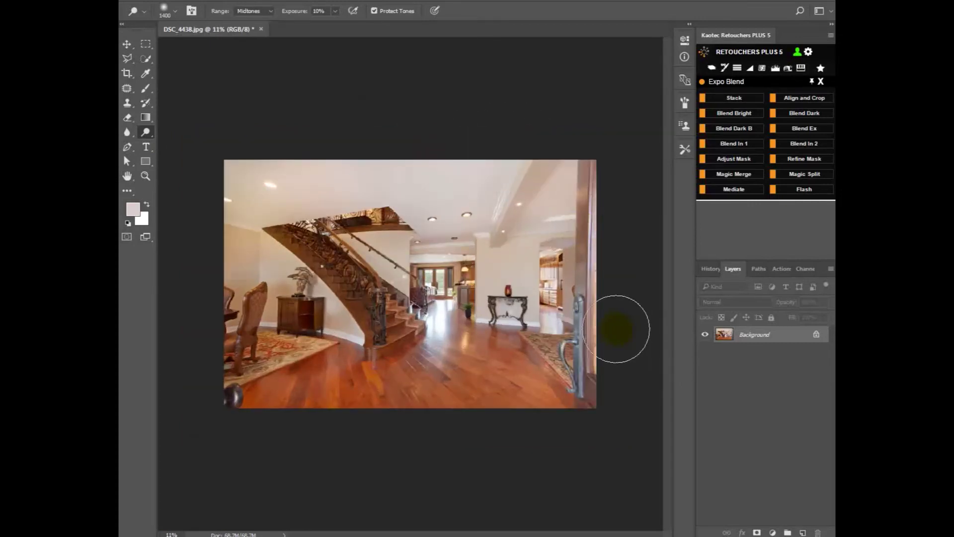
key("ctrl+plus")
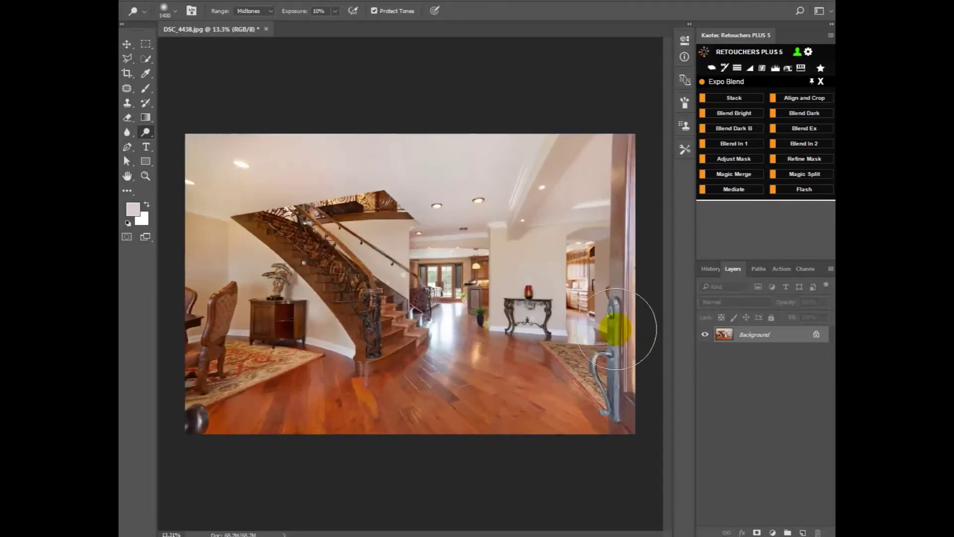
Create a Color Divide layer with the Post Process C-Divide Brush and fill it with the pale pinkish-grey foreground color.
left_click(819, 82)
left_click(736, 143)
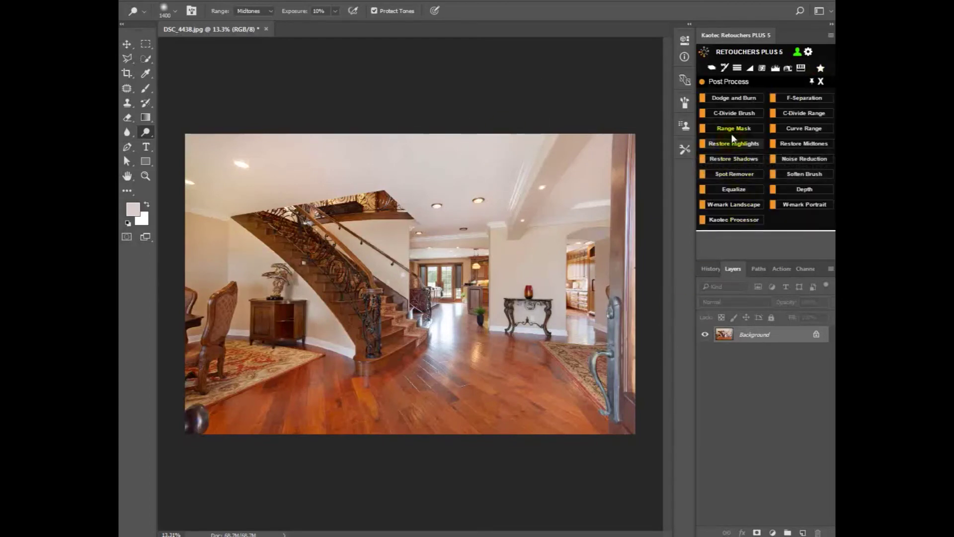
left_click(730, 114)
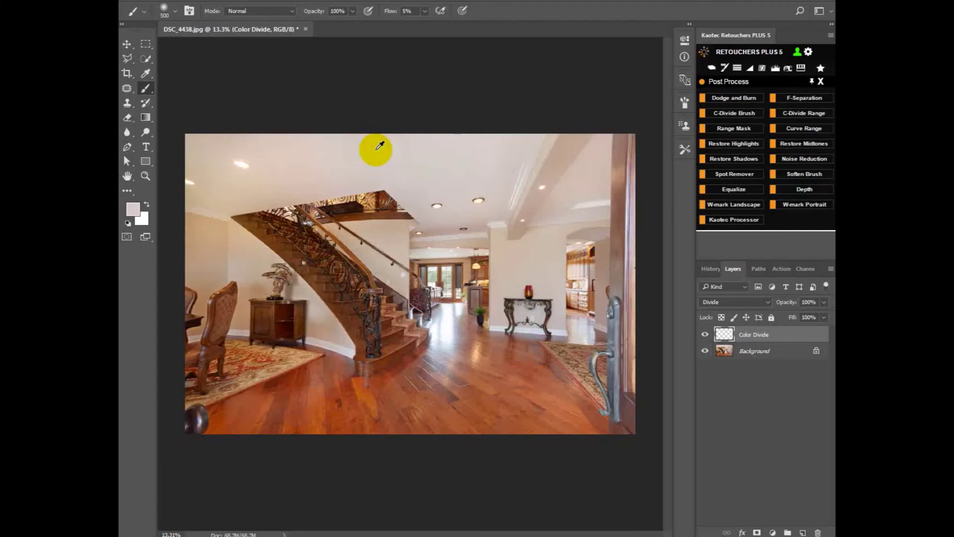
key("alt+BackSpace")
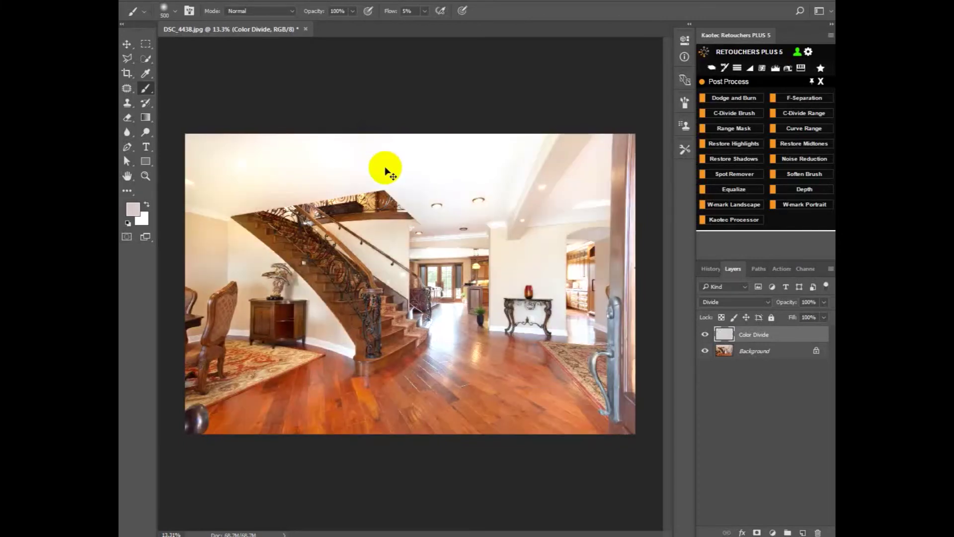
Apply Levels to the Color Divide layer with the white input level at 217, comparing the preview before accepting.
key("ctrl+l")
left_click_drag(758, 443, 737, 444)
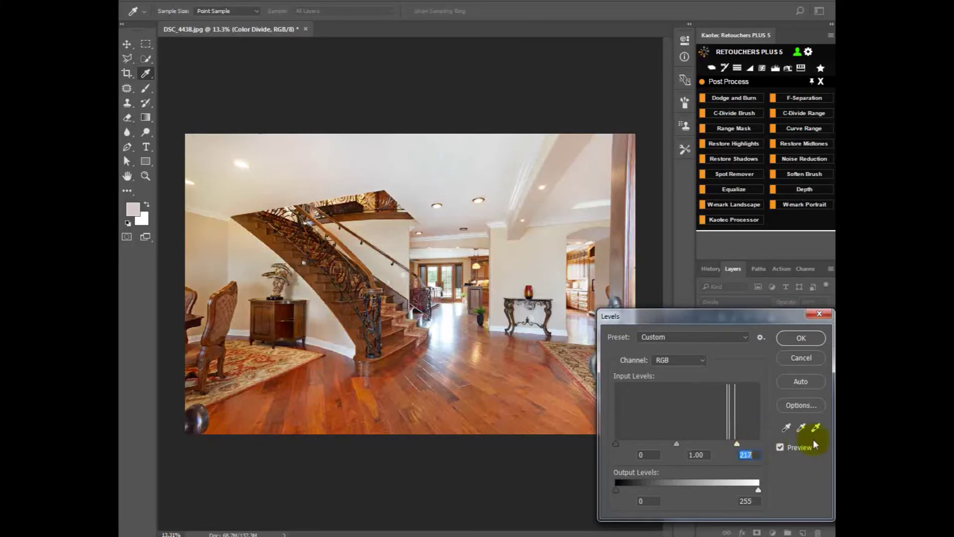
left_click(797, 448)
left_click(797, 447)
left_click(798, 338)
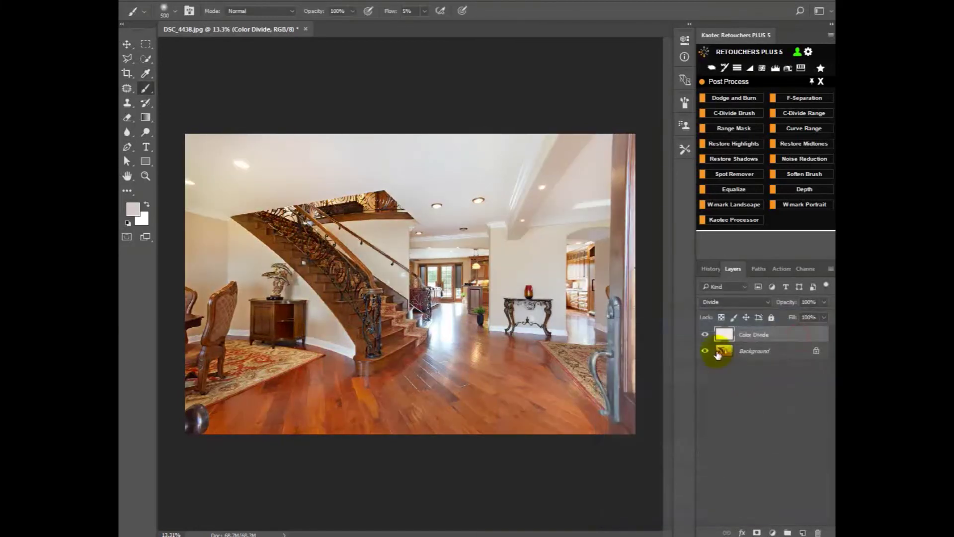
Toggle the Color Divide layer's visibility repeatedly to compare the room with and without the color correction.
left_click(704, 336)
left_click(703, 335)
left_click(703, 336)
left_click(703, 336)
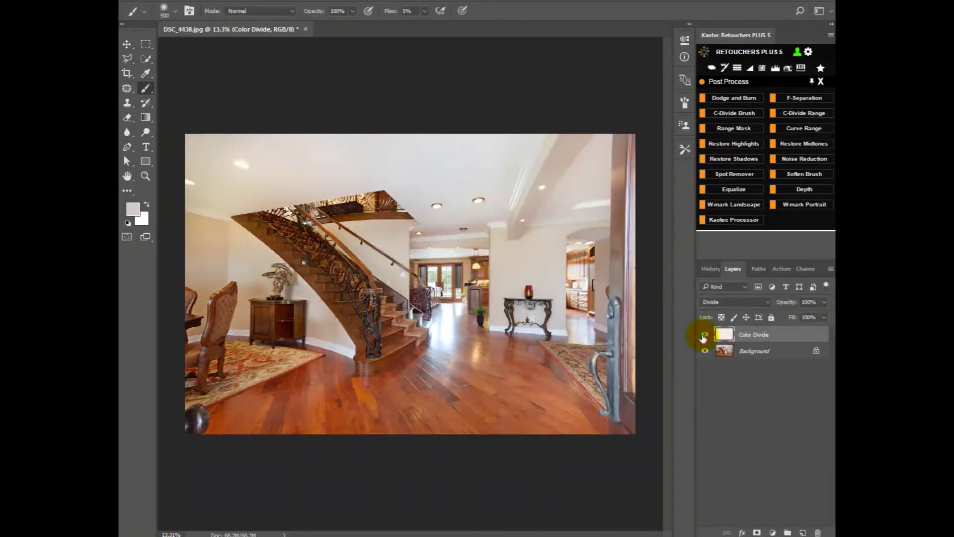
left_click(703, 336)
left_click(703, 338)
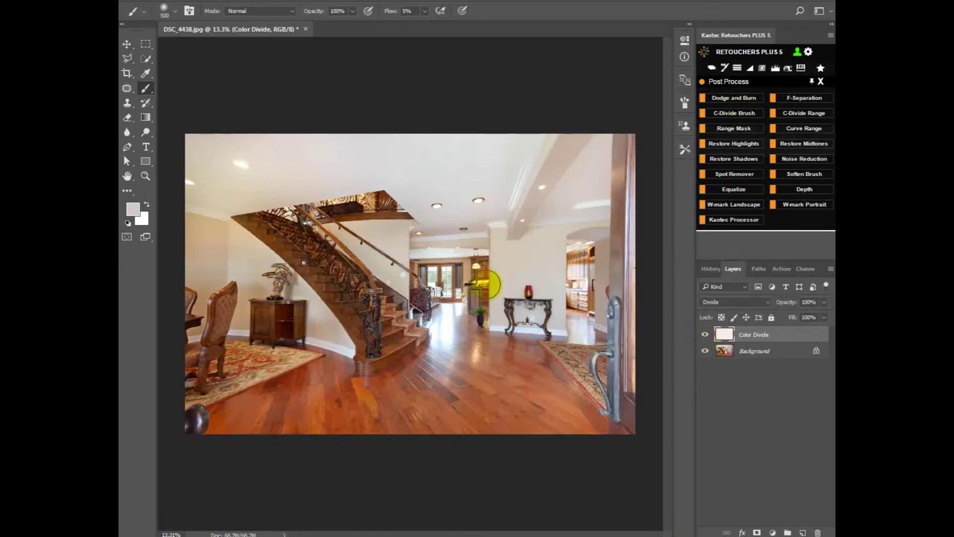
left_click(705, 336)
left_click(705, 337)
left_click(706, 337)
left_click(706, 337)
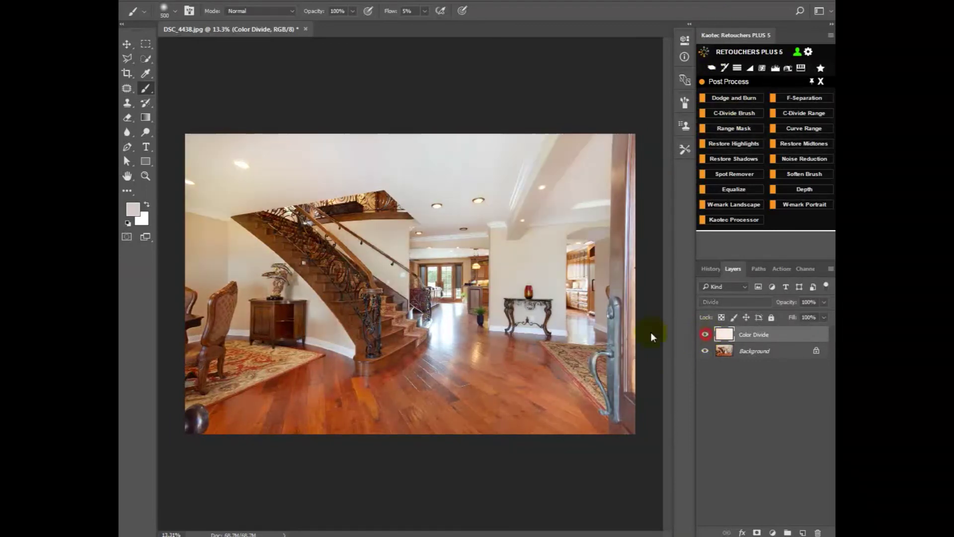
left_click(706, 337)
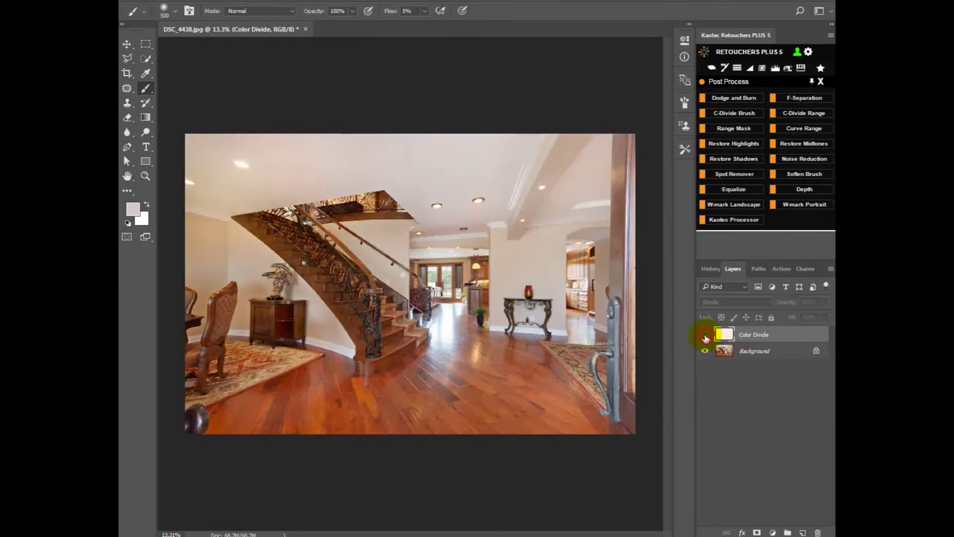
left_click(706, 338)
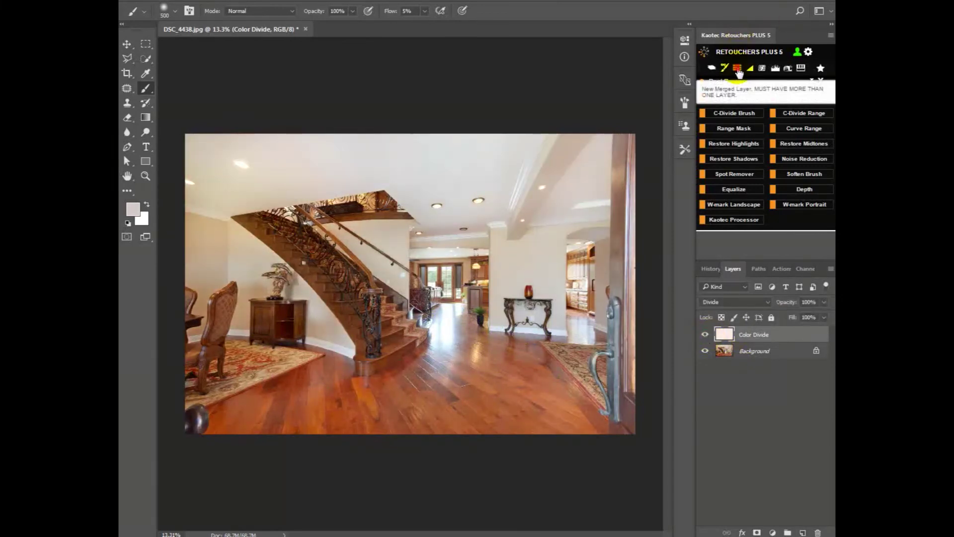
Create a new merged layer in Color blend mode, hide the Color Divide layer and compare the merged layer's effect.
left_click(737, 68)
left_click(723, 303)
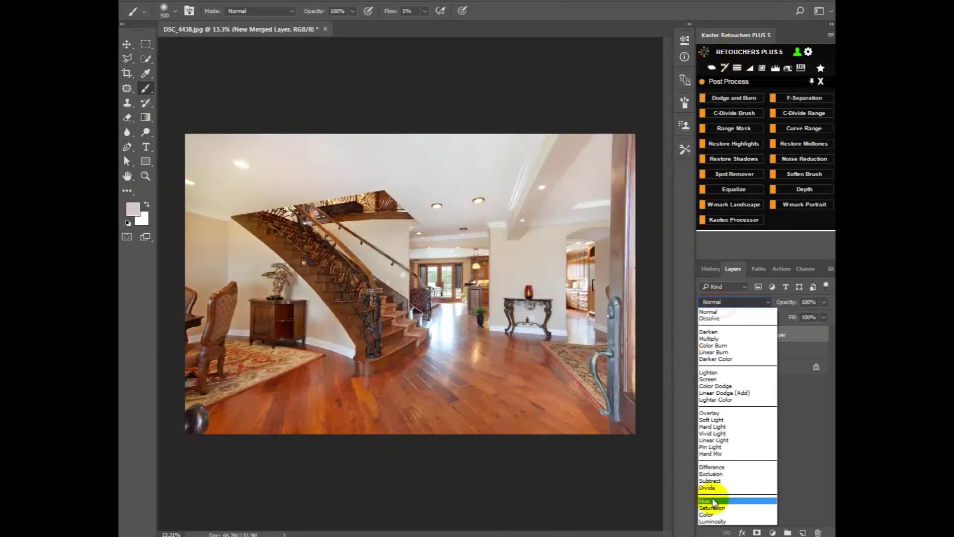
left_click(720, 511)
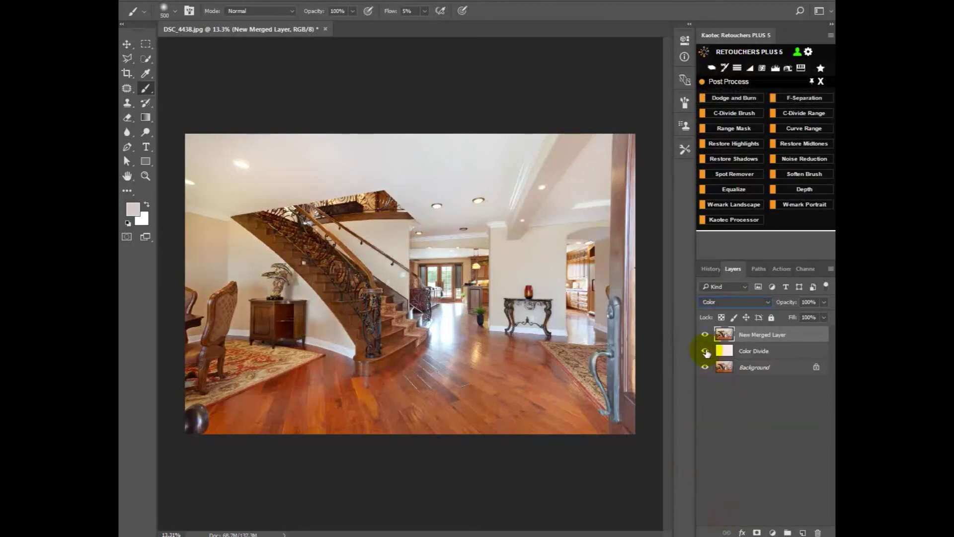
left_click(706, 351)
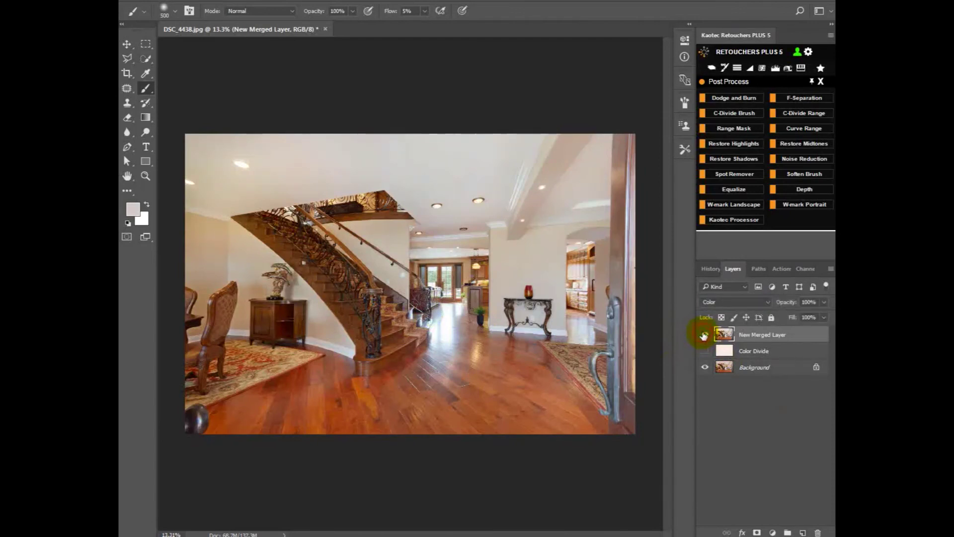
left_click(704, 335)
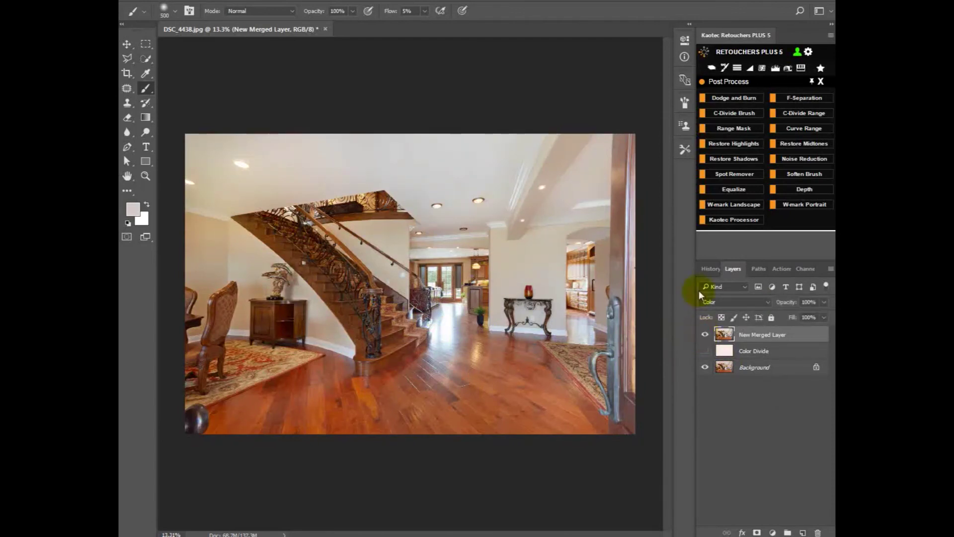
In the Camera Raw filter, set Shadows to +53, Contrast to +18, Highlights to -23 and Whites to +12.
left_click(709, 69)
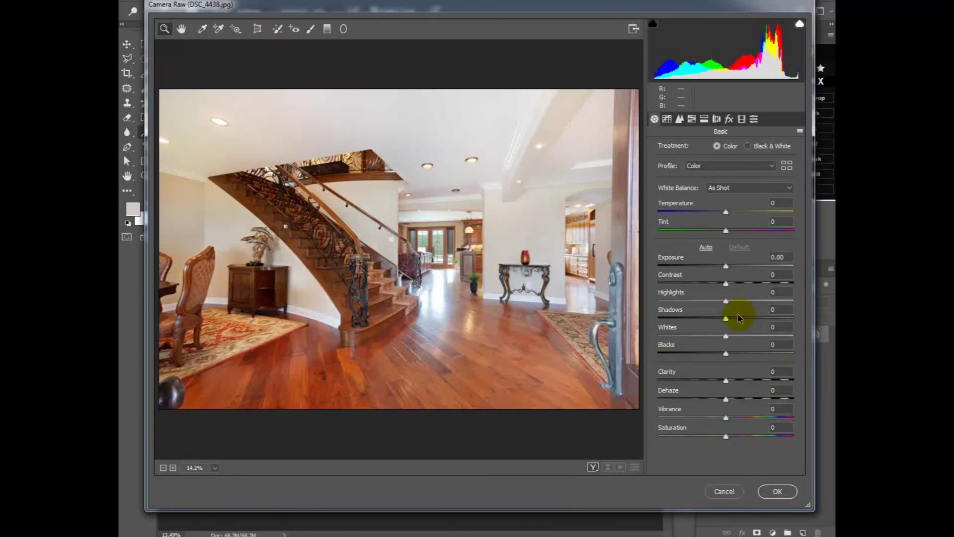
left_click_drag(728, 318, 764, 320)
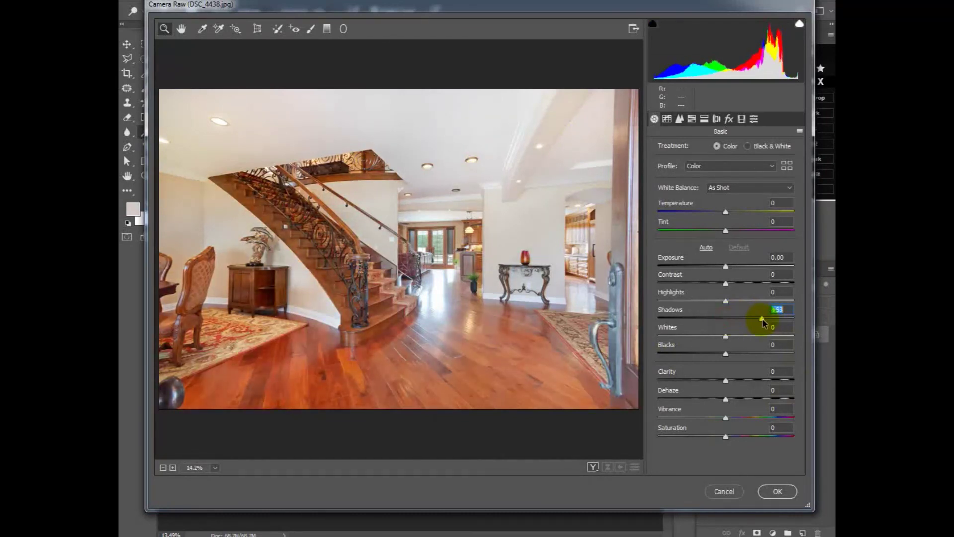
left_click(738, 283)
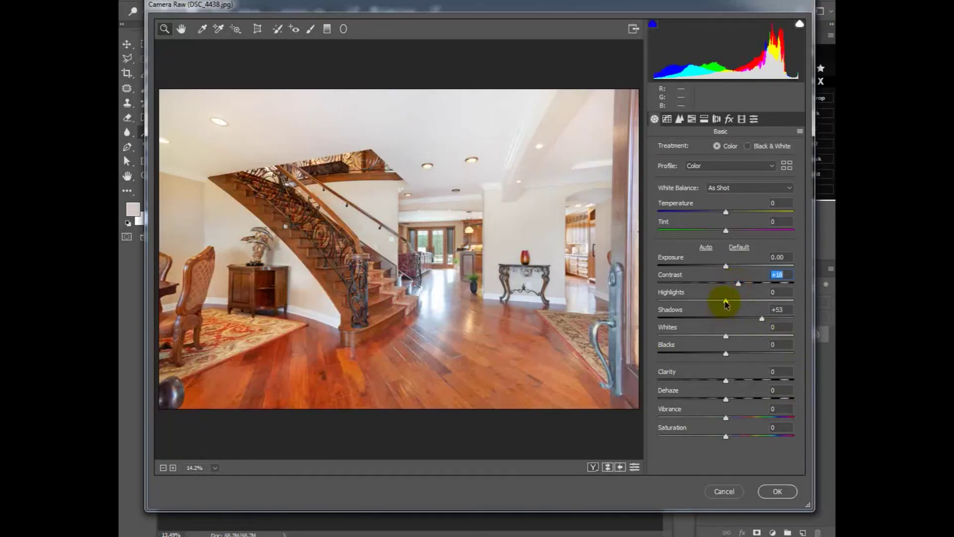
mouse_move(725, 301)
left_mouse_down()
mouse_move(696, 302)
mouse_move(710, 302)
left_mouse_up()
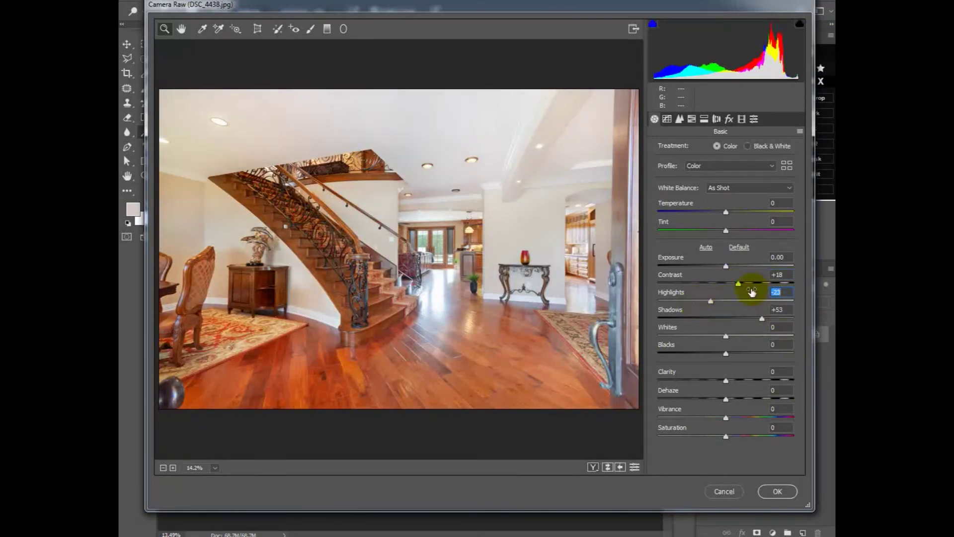
left_click(740, 336)
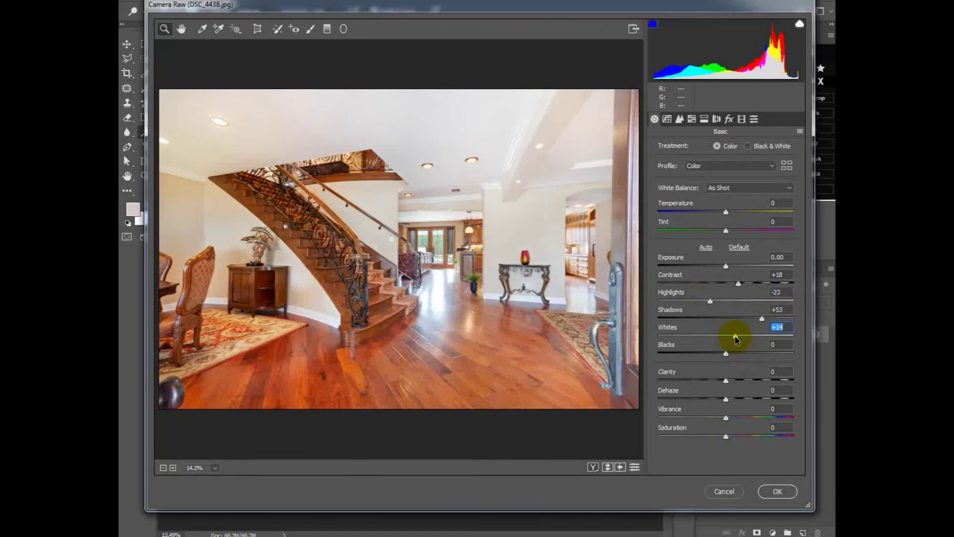
Set Clarity to +28 and Dehaze to +13, and apply the Camera Raw adjustments to the photo.
mouse_move(734, 380)
left_mouse_down()
mouse_move(745, 380)
mouse_move(735, 398)
left_mouse_up()
left_click(731, 399)
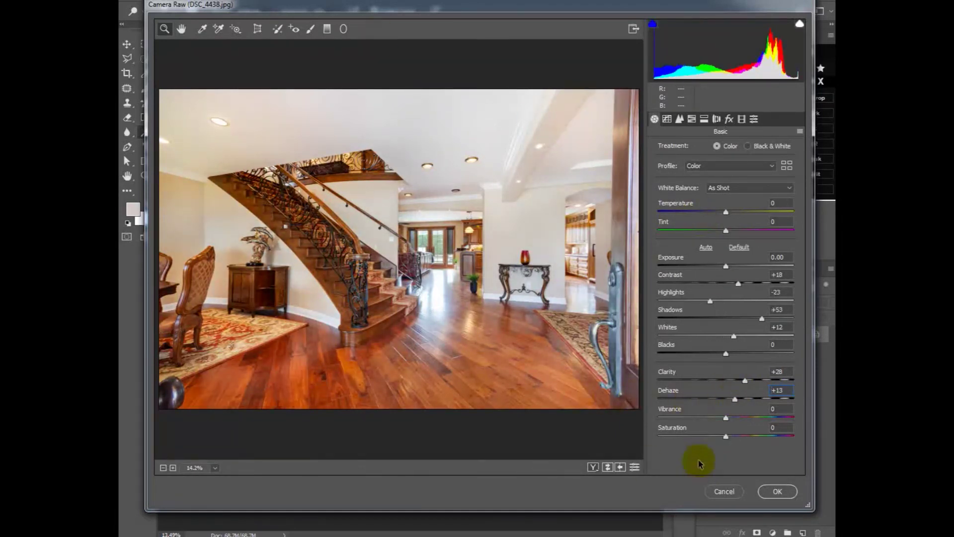
left_click(778, 490)
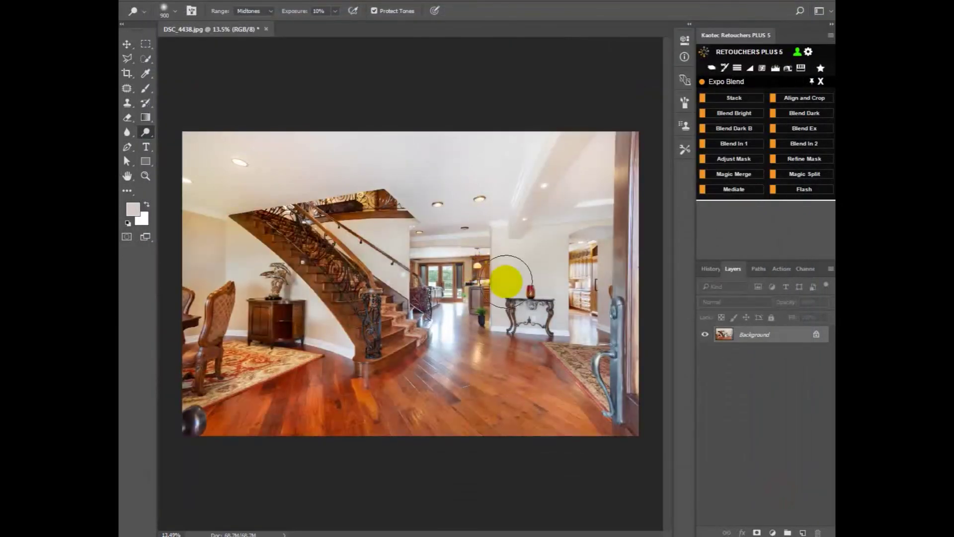